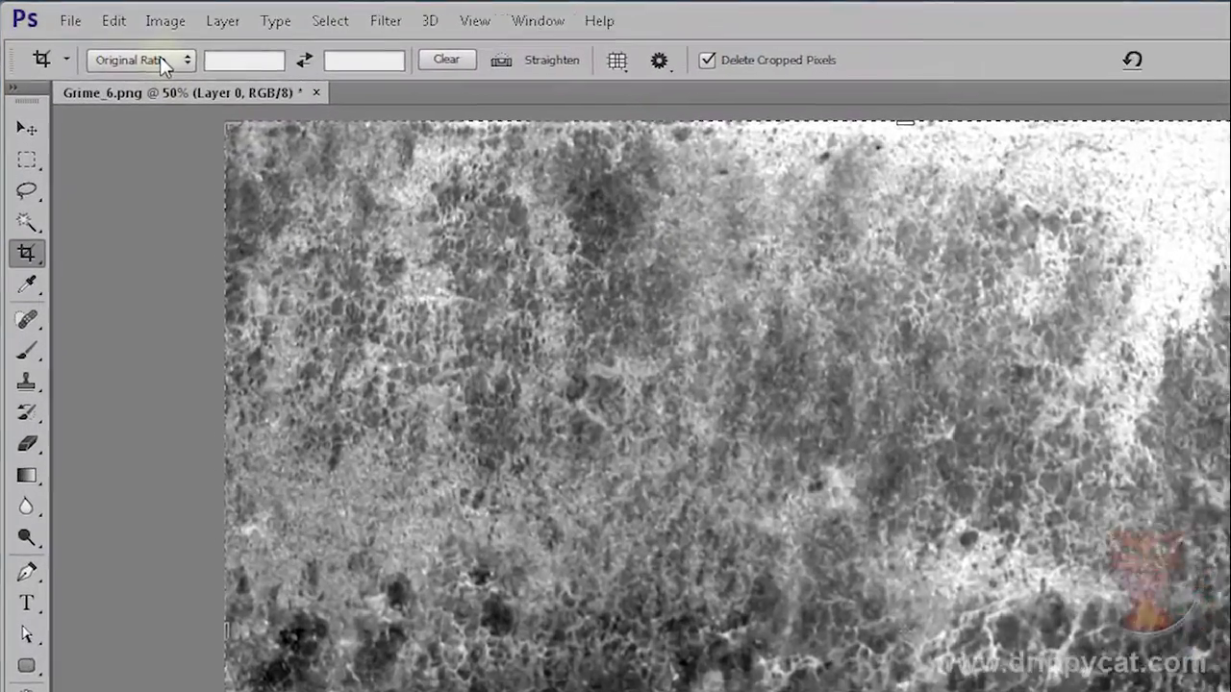
# - Crop the grime texture with the 1:1 (Square) ratio and commit the crop
pyautogui.click(136, 47)
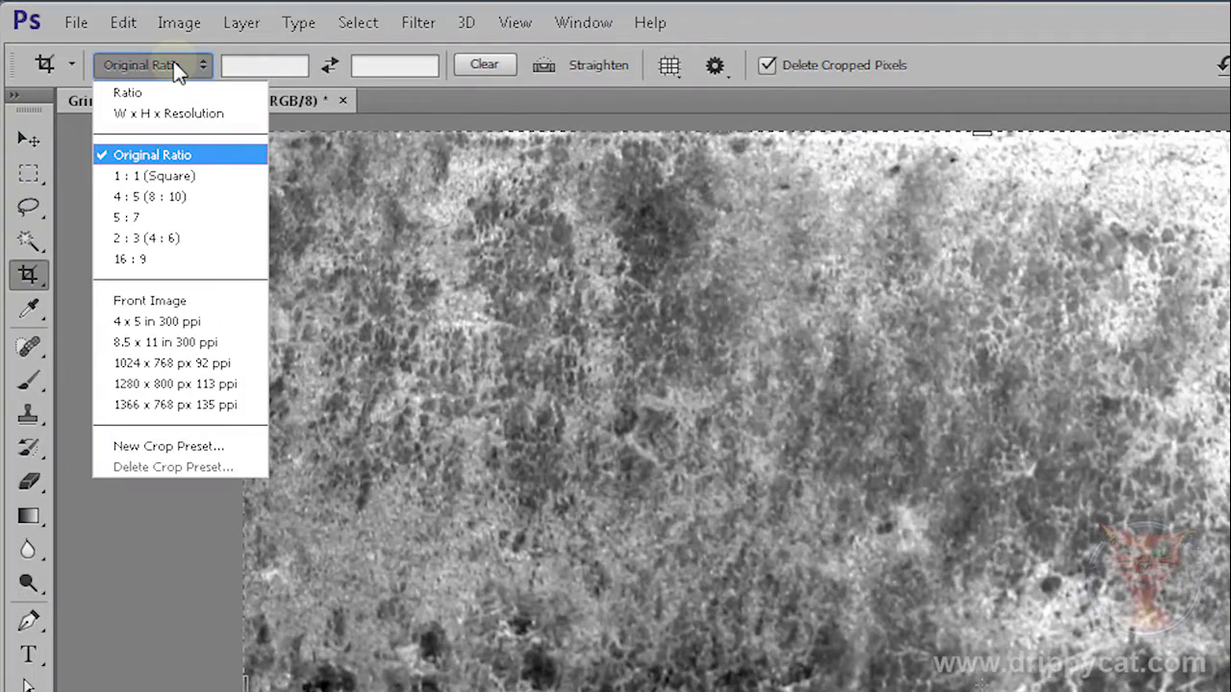
pyautogui.click(168, 176)
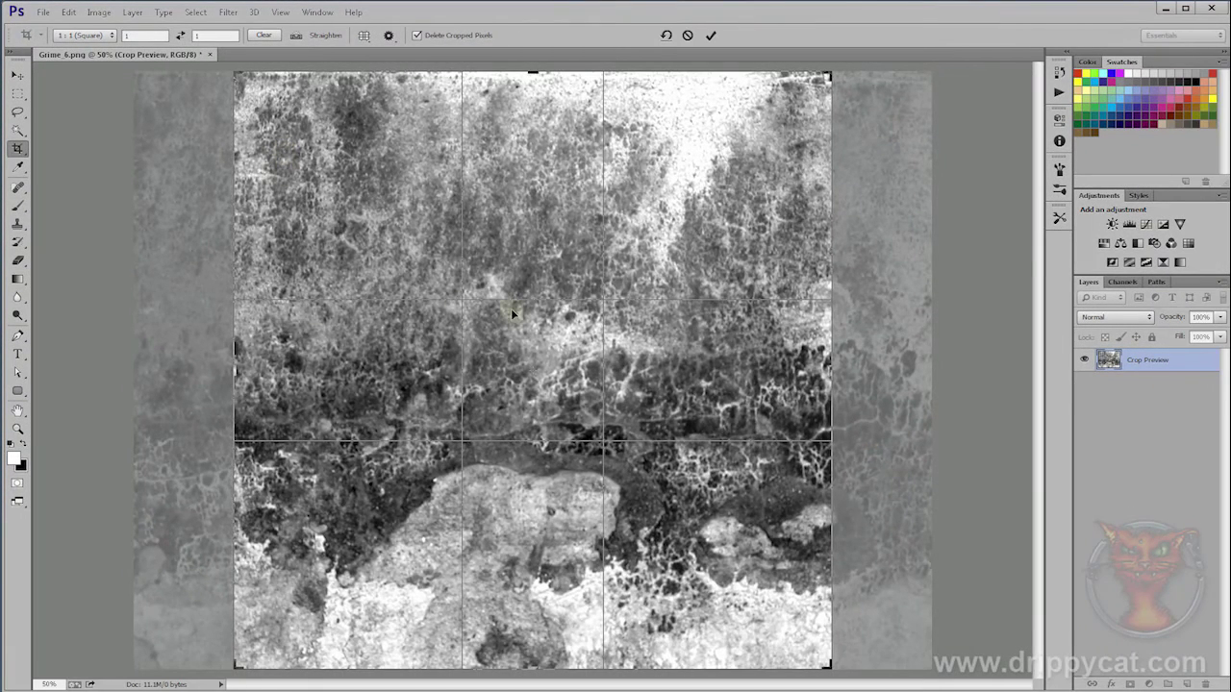
pyautogui.press('Return')
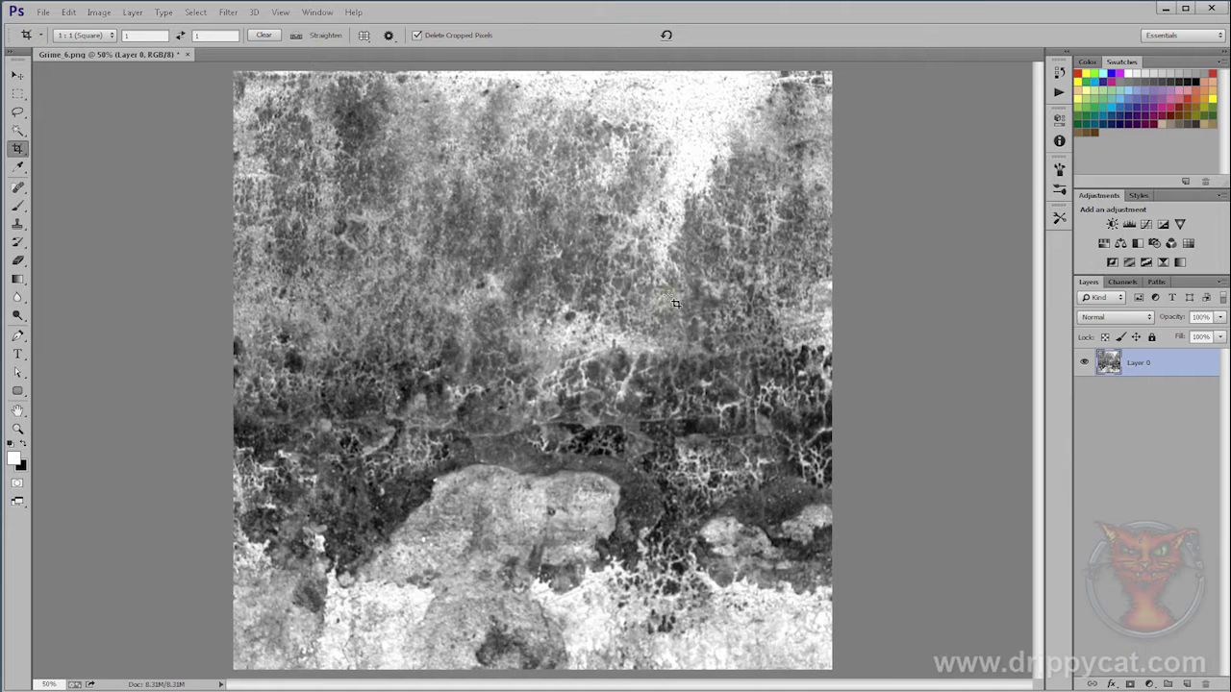
# - Resize Grime_6.png in Image Size to 1024 × 1024 px, width linked
pyautogui.click(99, 12)
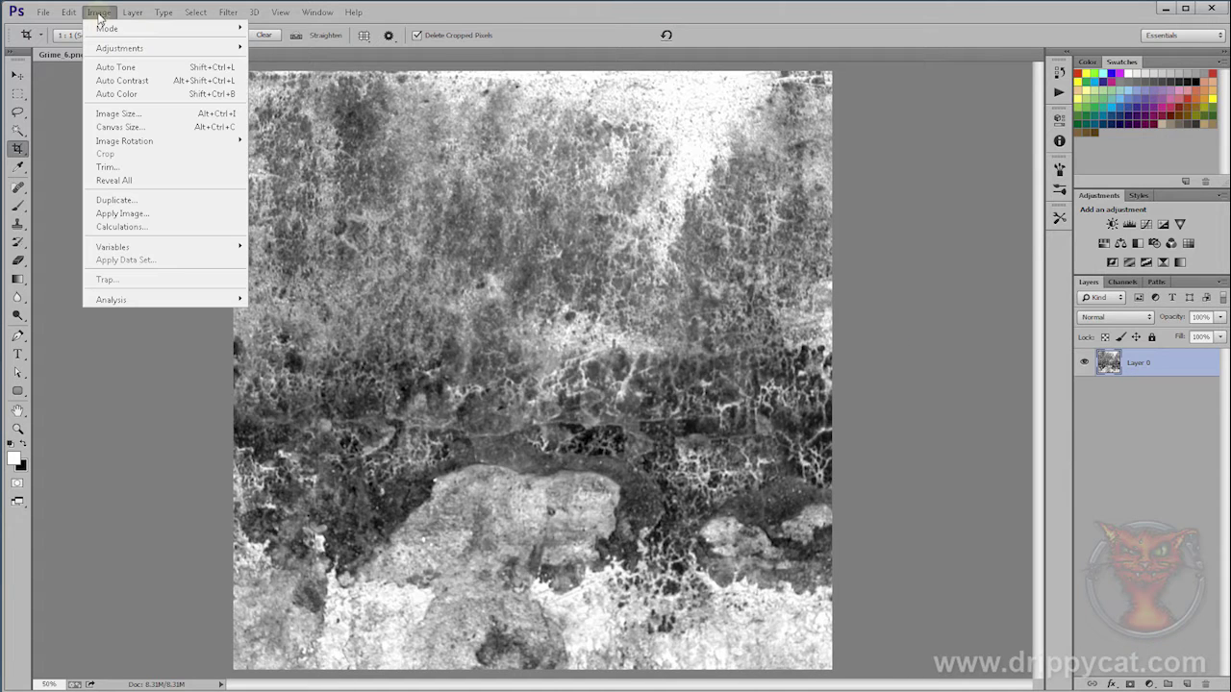
pyautogui.click(119, 113)
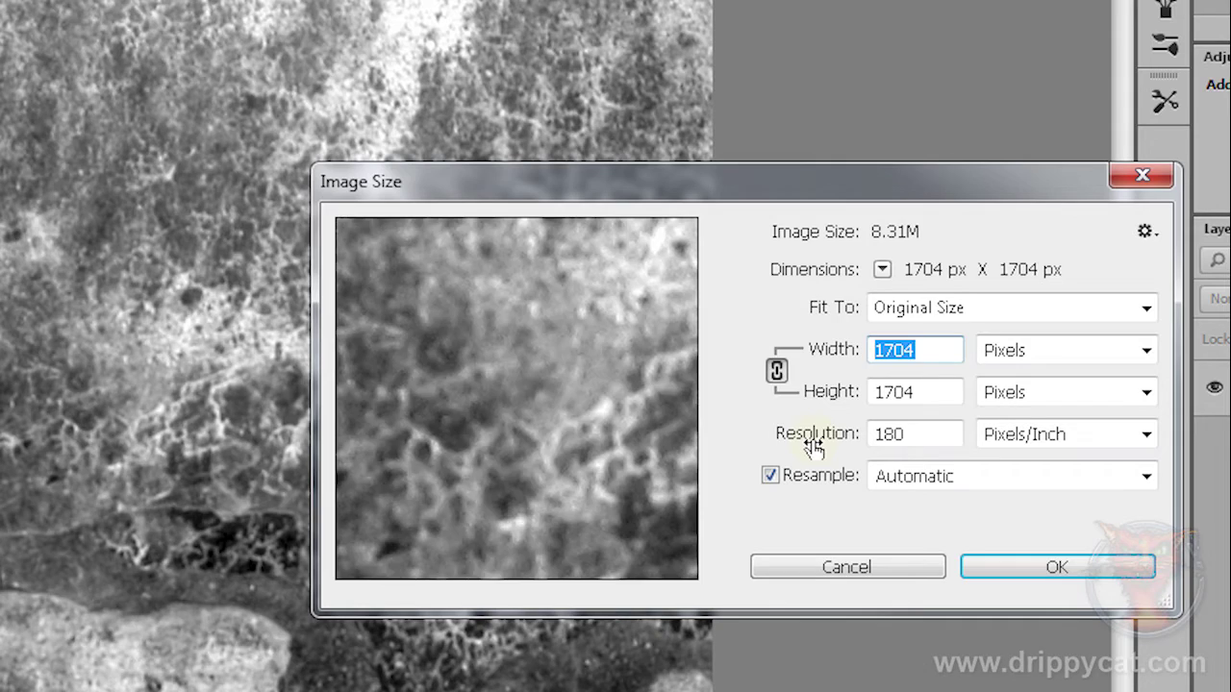
pyautogui.write('1024')
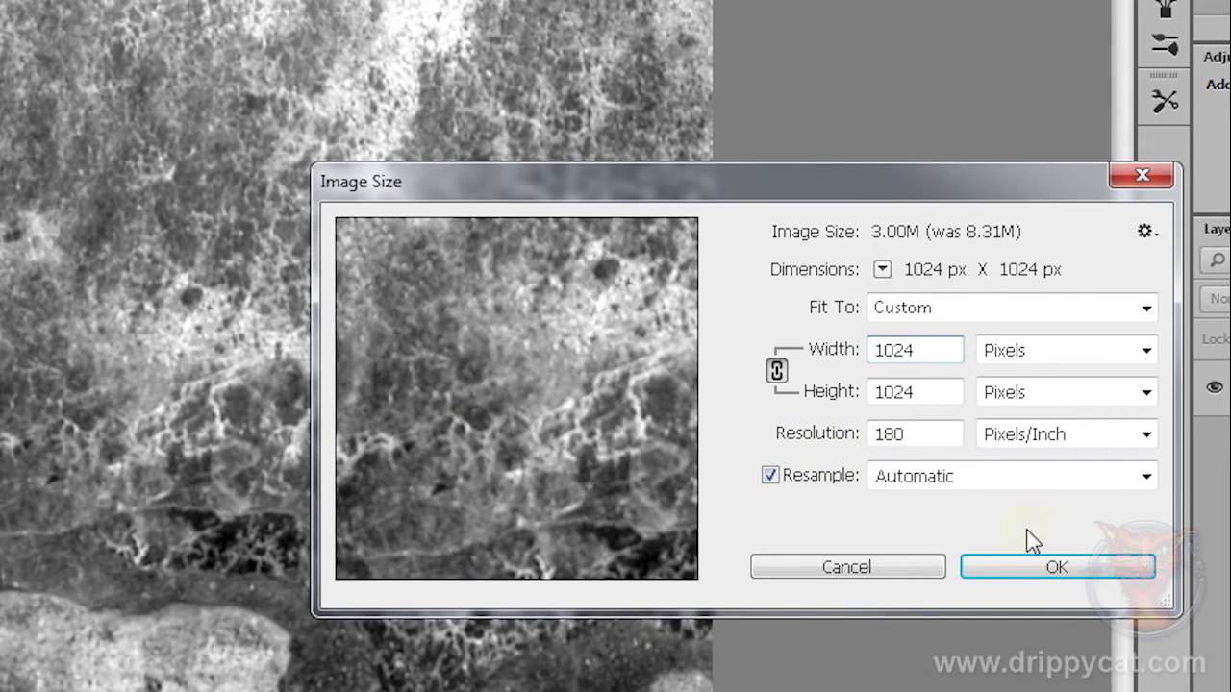
pyautogui.click(1069, 567)
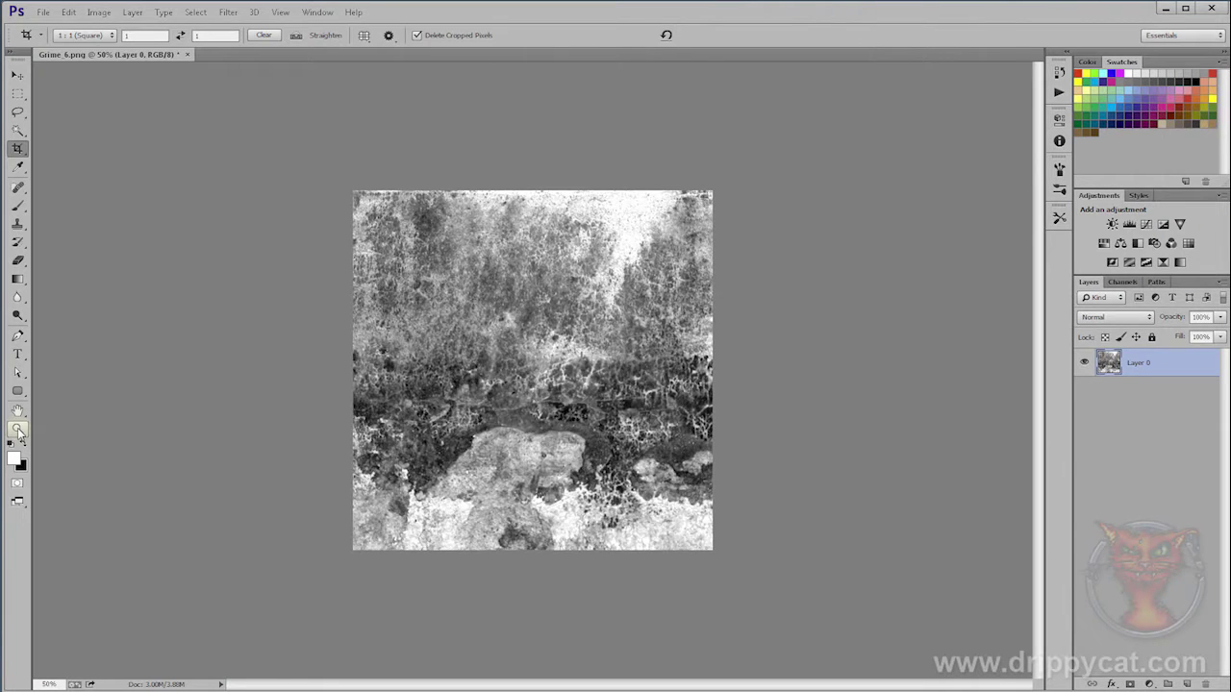
# - Fit the grime texture to the screen and open RocksNotSeamless.jpg
pyautogui.click(18, 430)
pyautogui.click(404, 35)
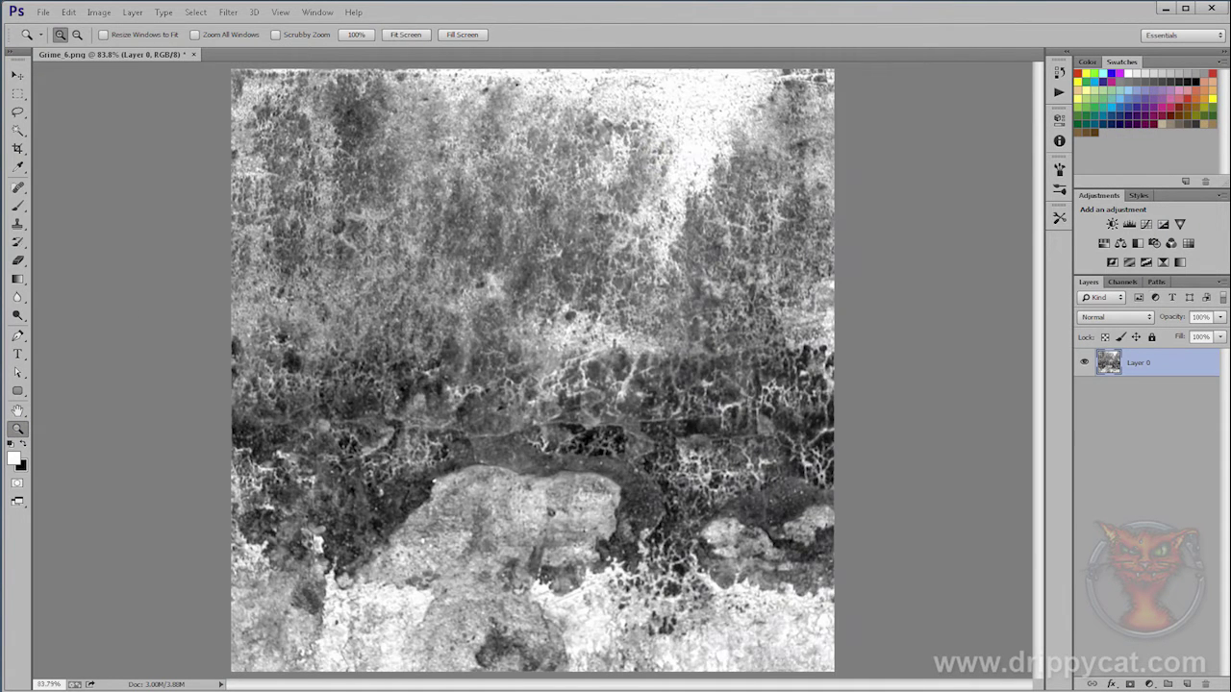
pyautogui.press('v')
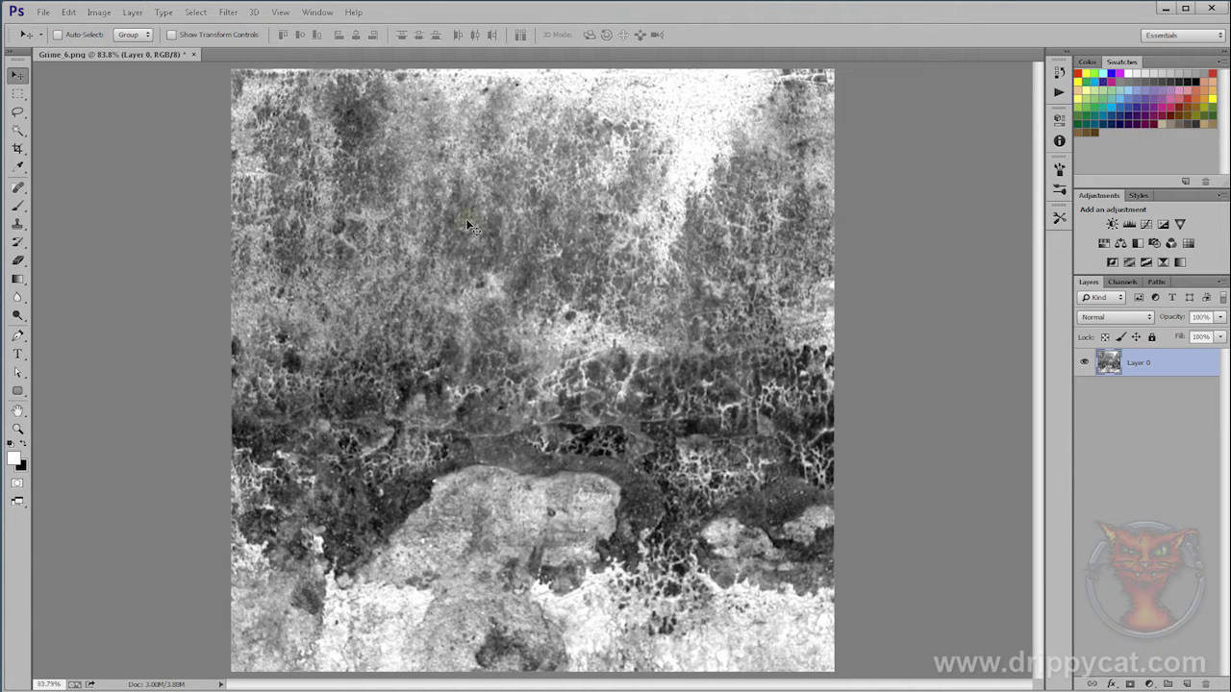
pyautogui.click(44, 13)
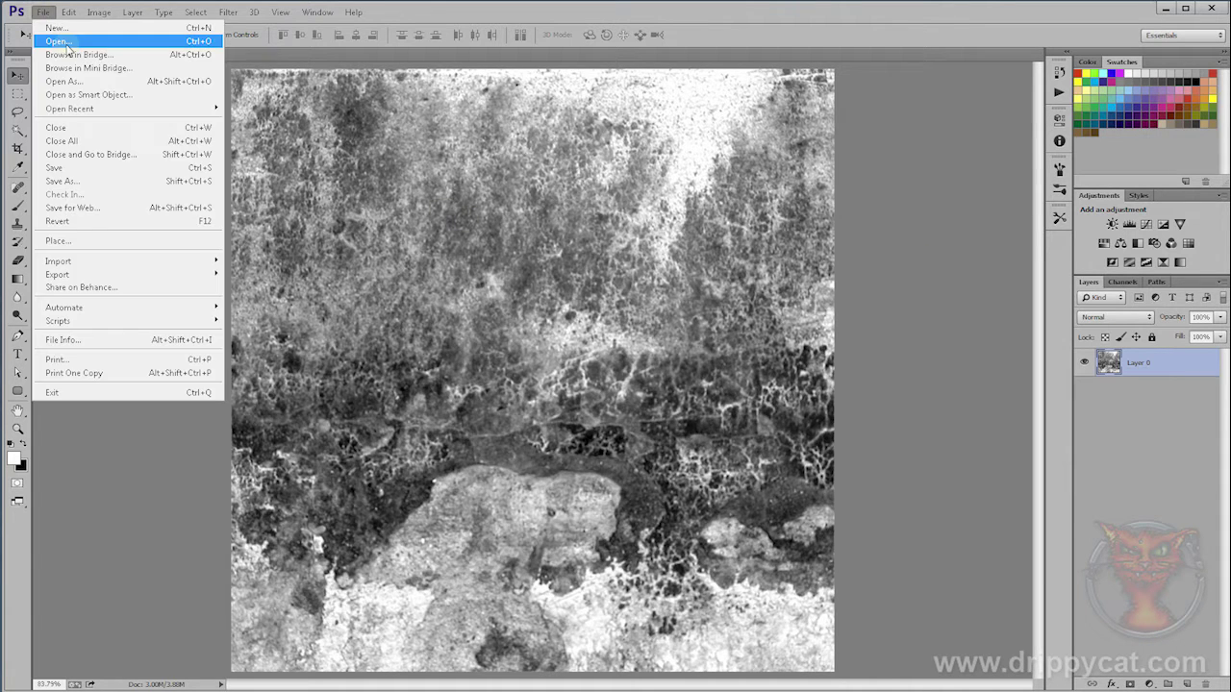
pyautogui.click(59, 42)
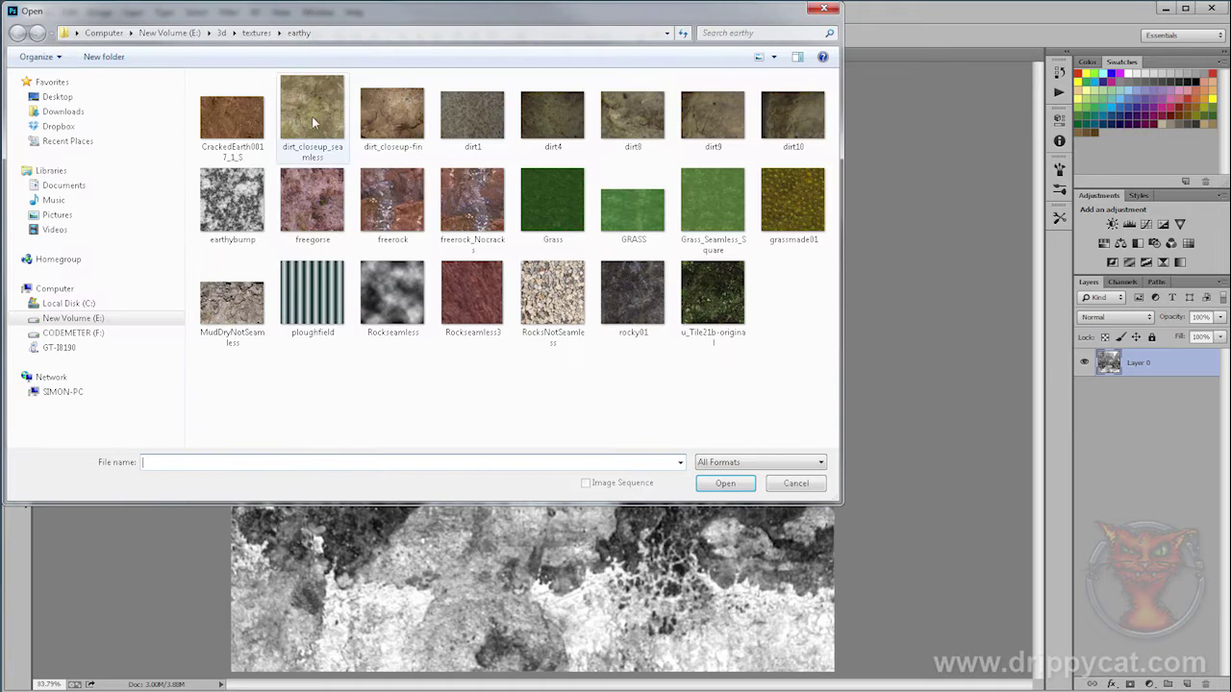
pyautogui.click(541, 294)
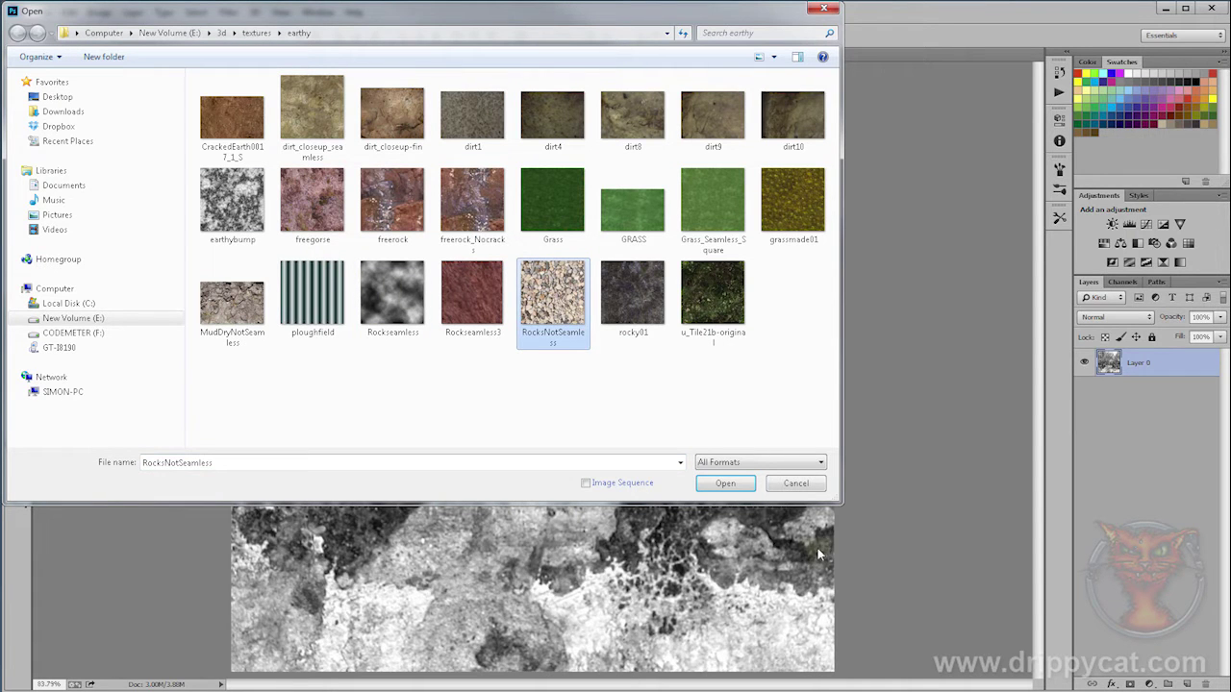
pyautogui.click(730, 488)
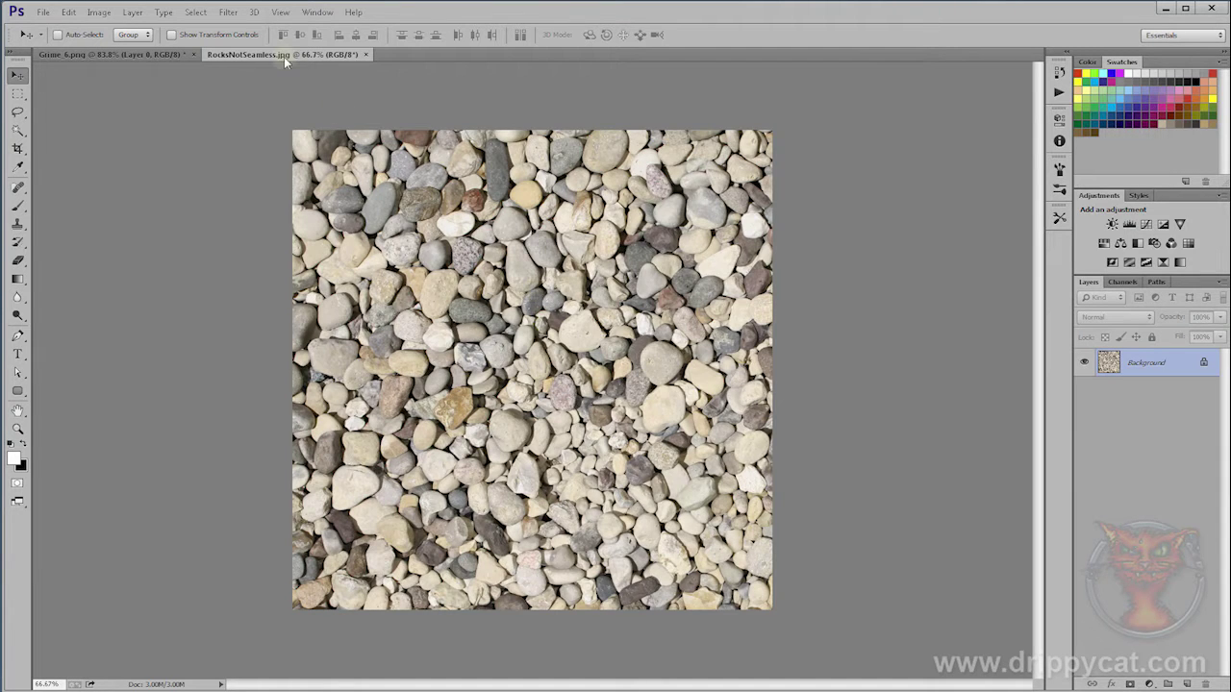
# - Drag the rocks image into Grime_6.png as Layer 1 and close the rocks document
pyautogui.moveTo(284, 55); pyautogui.dragTo(386, 86)
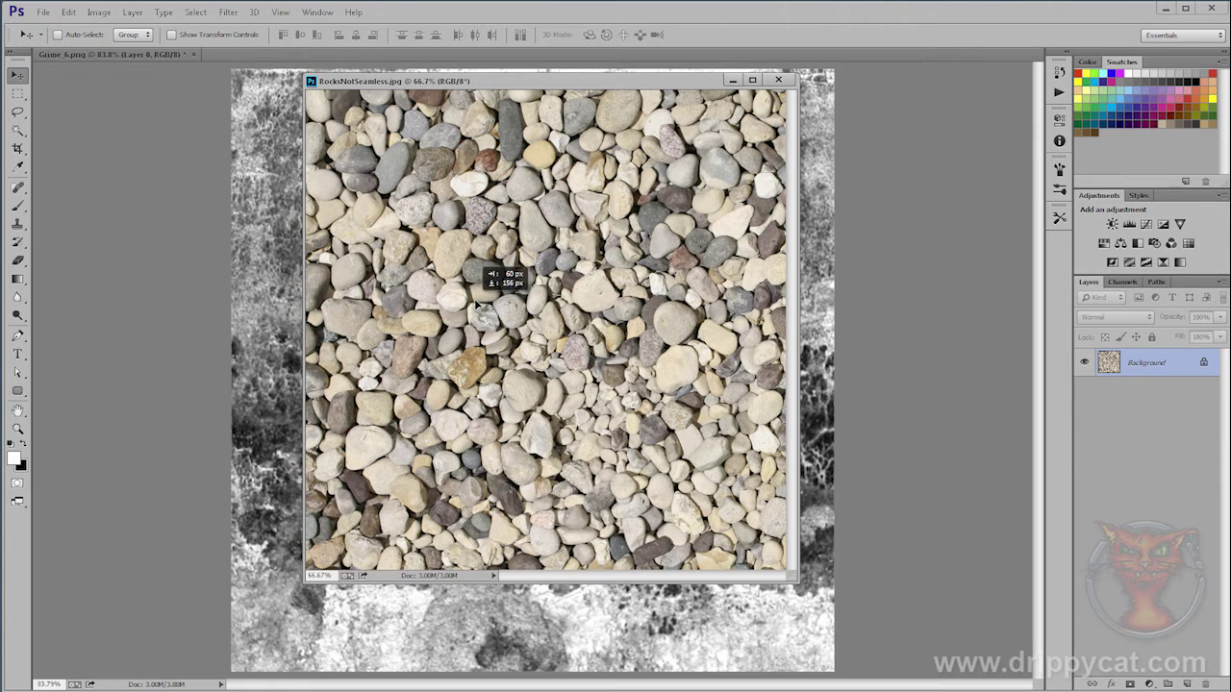
pyautogui.click(492, 275)
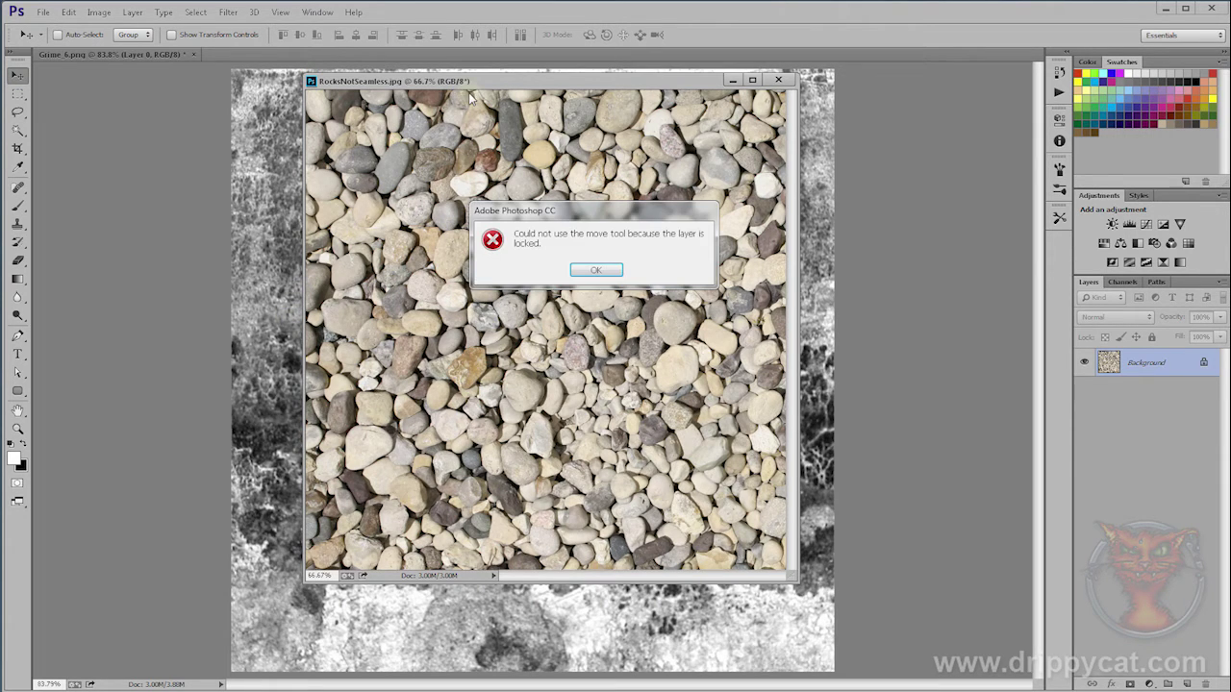
pyautogui.click(595, 270)
pyautogui.moveTo(532, 86); pyautogui.dragTo(742, 119)
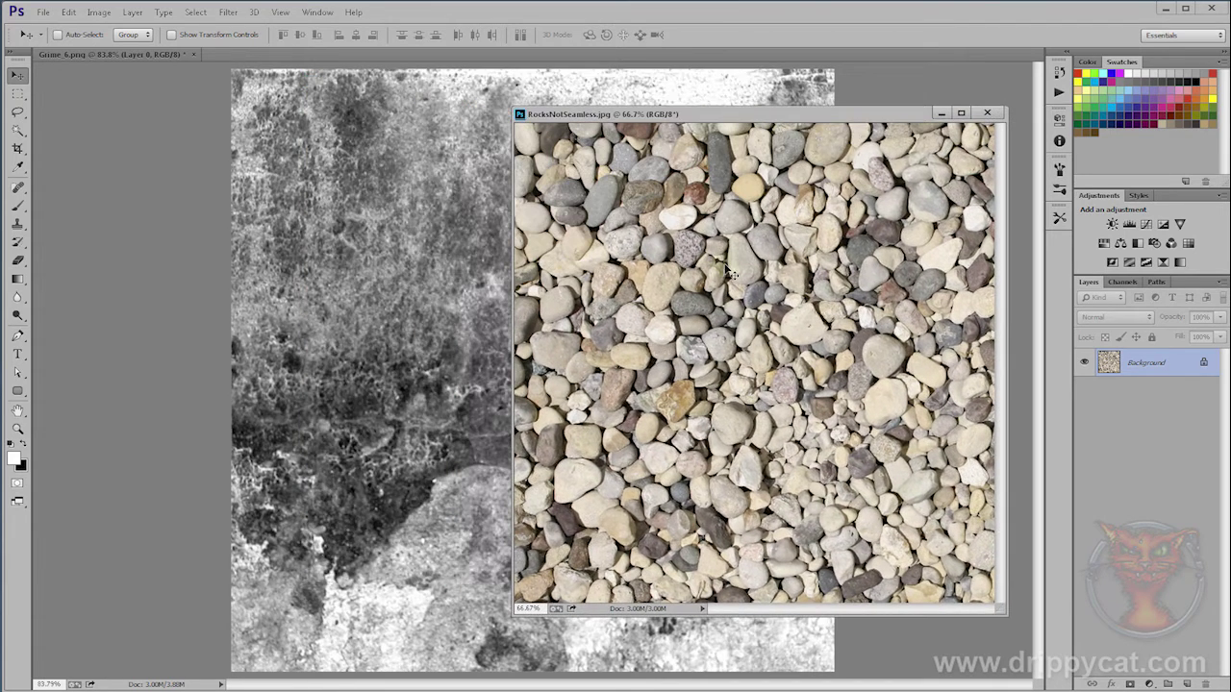
pyautogui.moveTo(685, 277); pyautogui.dragTo(413, 280)
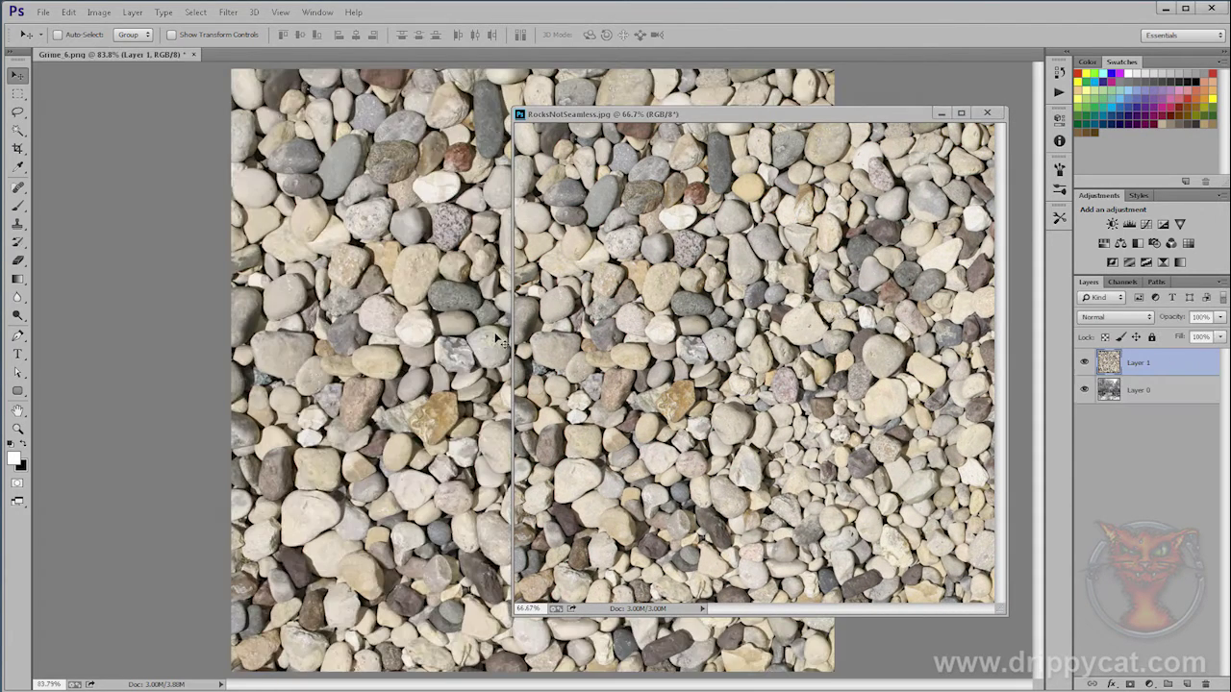
pyautogui.click(987, 112)
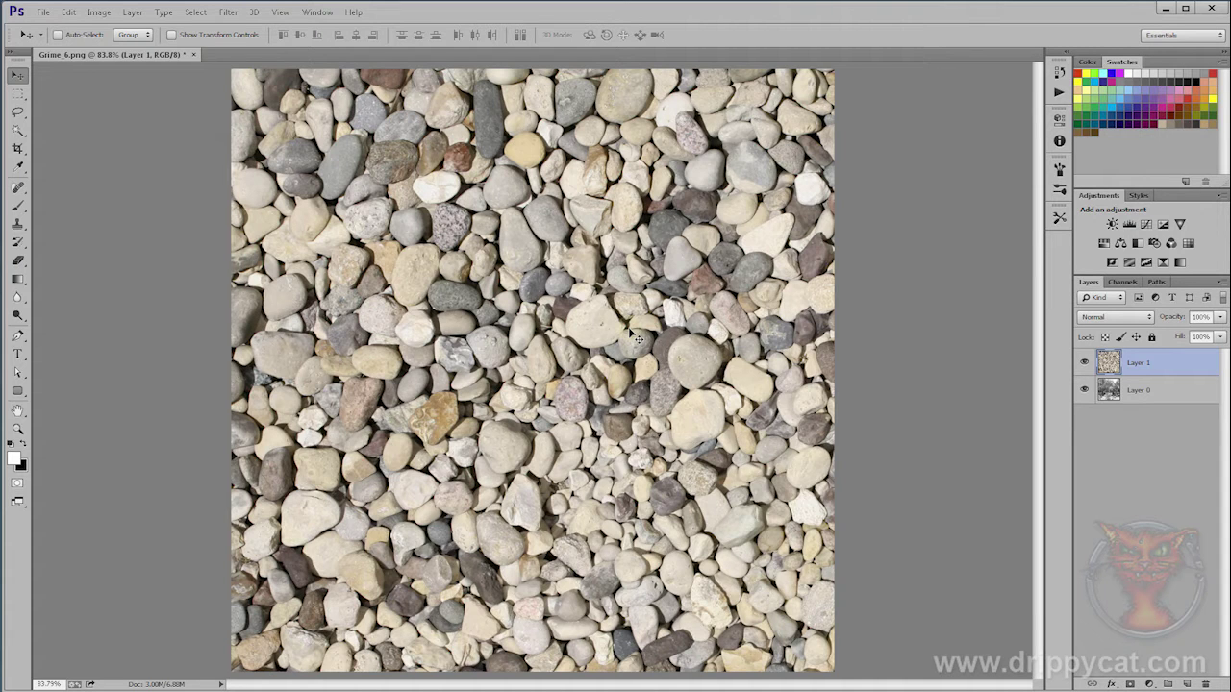
pyautogui.moveTo(419, 223); pyautogui.dragTo(490, 297)
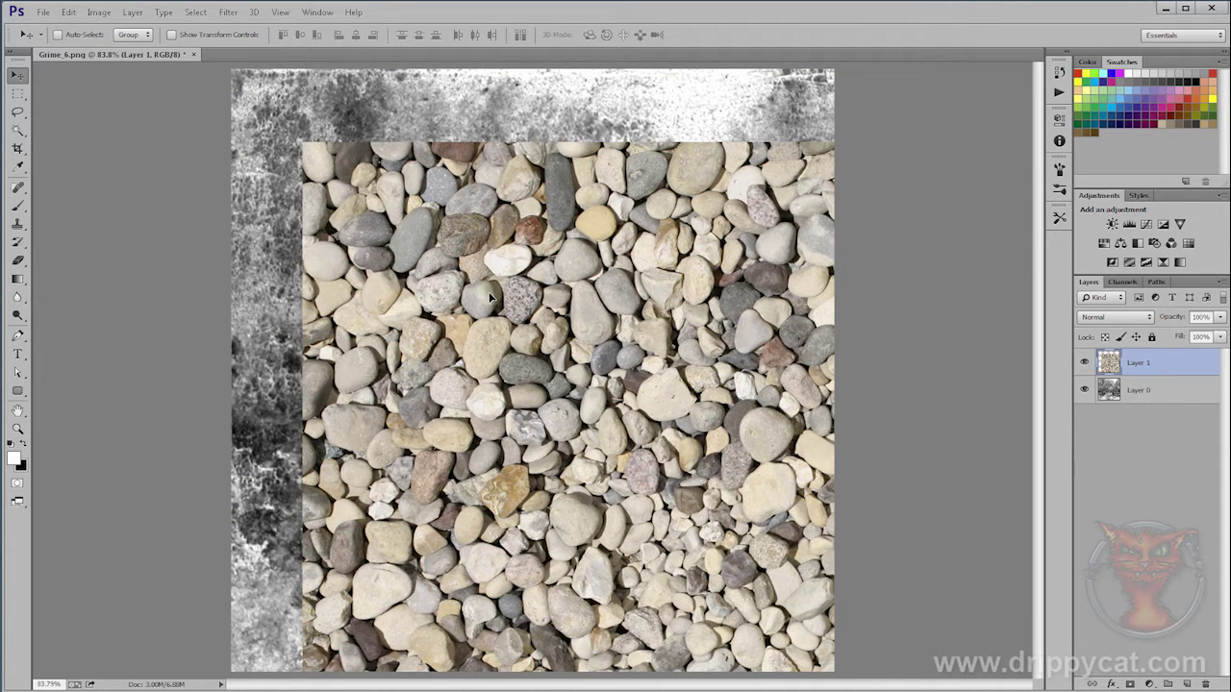
pyautogui.hotkey('ctrl', 'z')
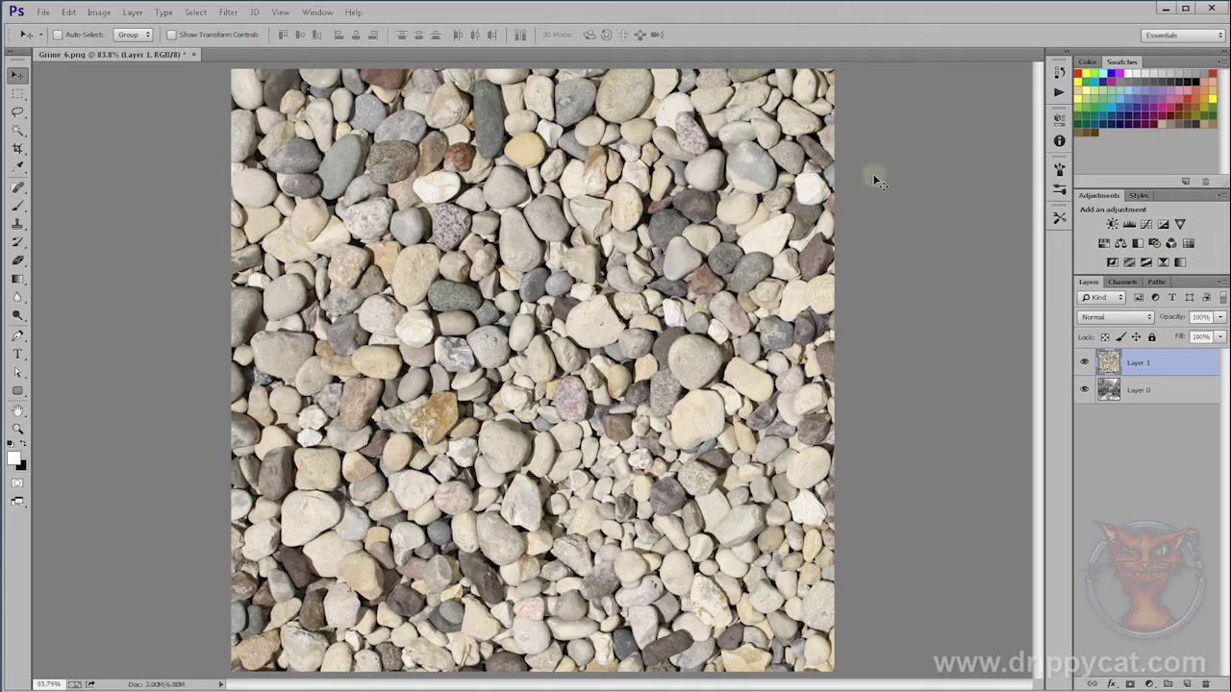
# - Desaturate the pebble layer and set its blend mode to Overlay
pyautogui.click(100, 13)
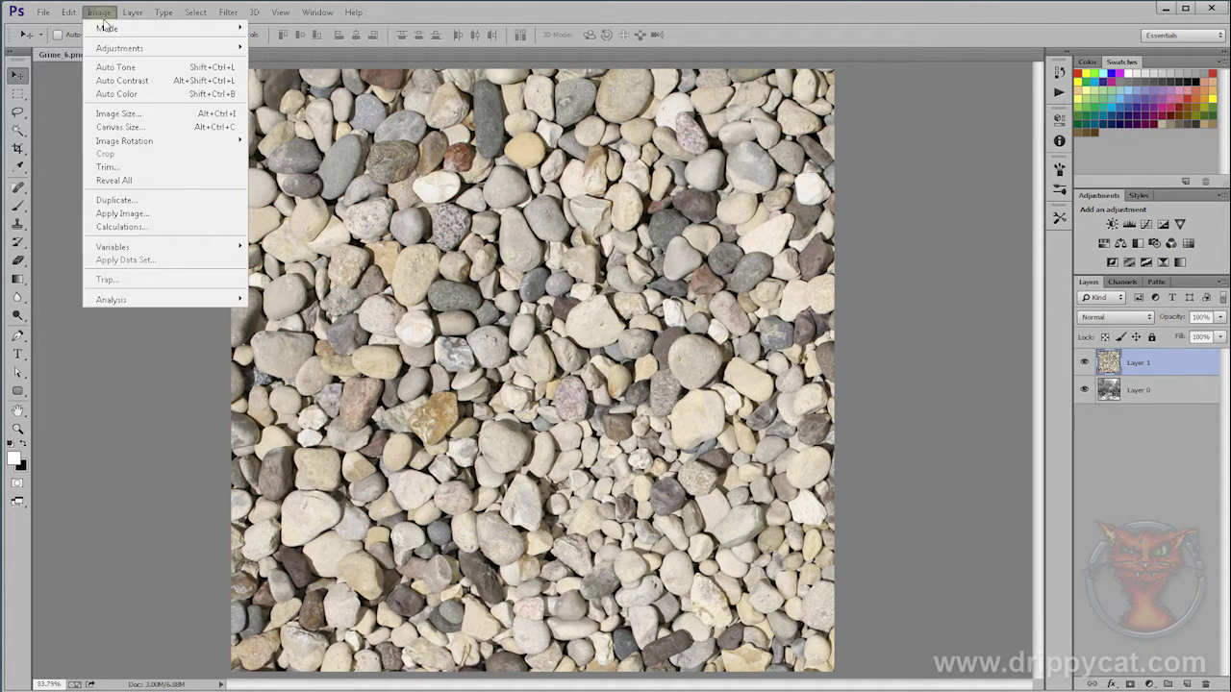
pyautogui.moveTo(113, 49)
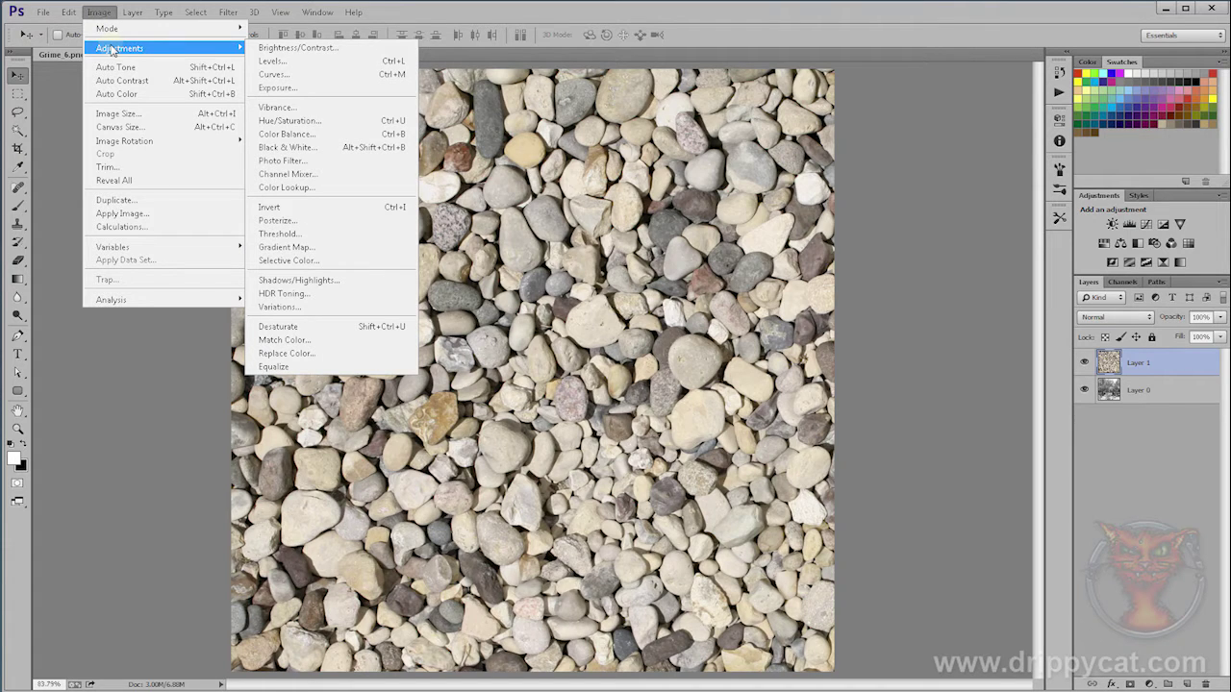
pyautogui.click(320, 326)
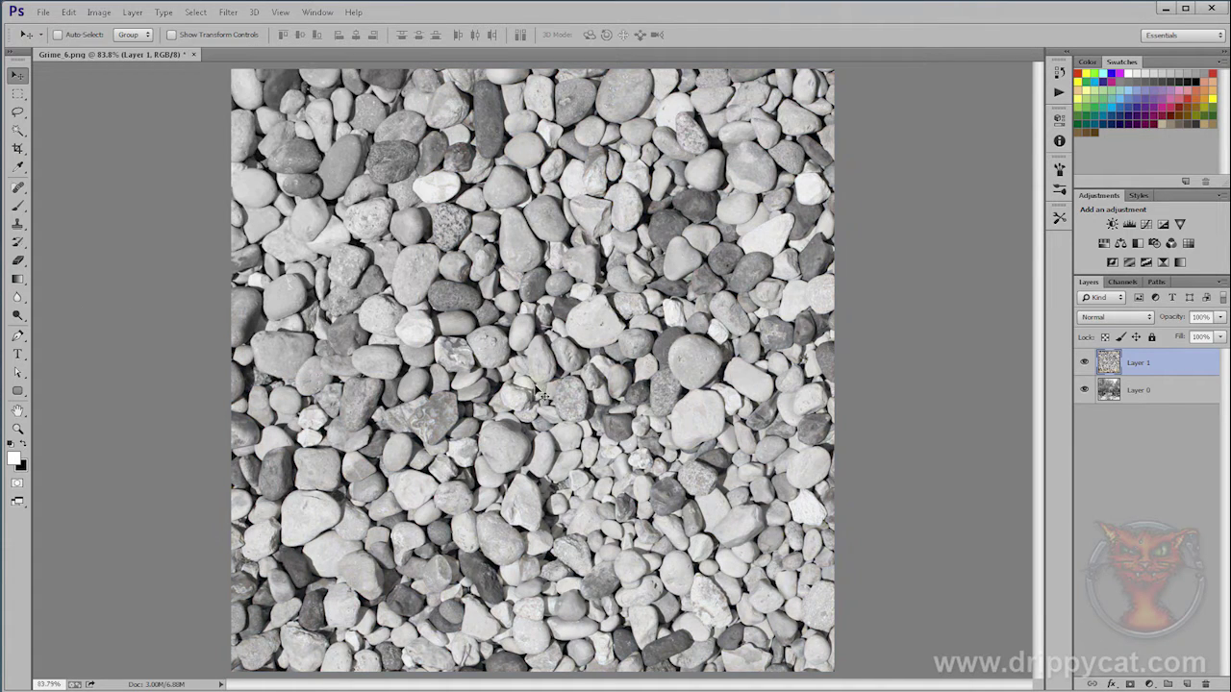
pyautogui.click(1121, 318)
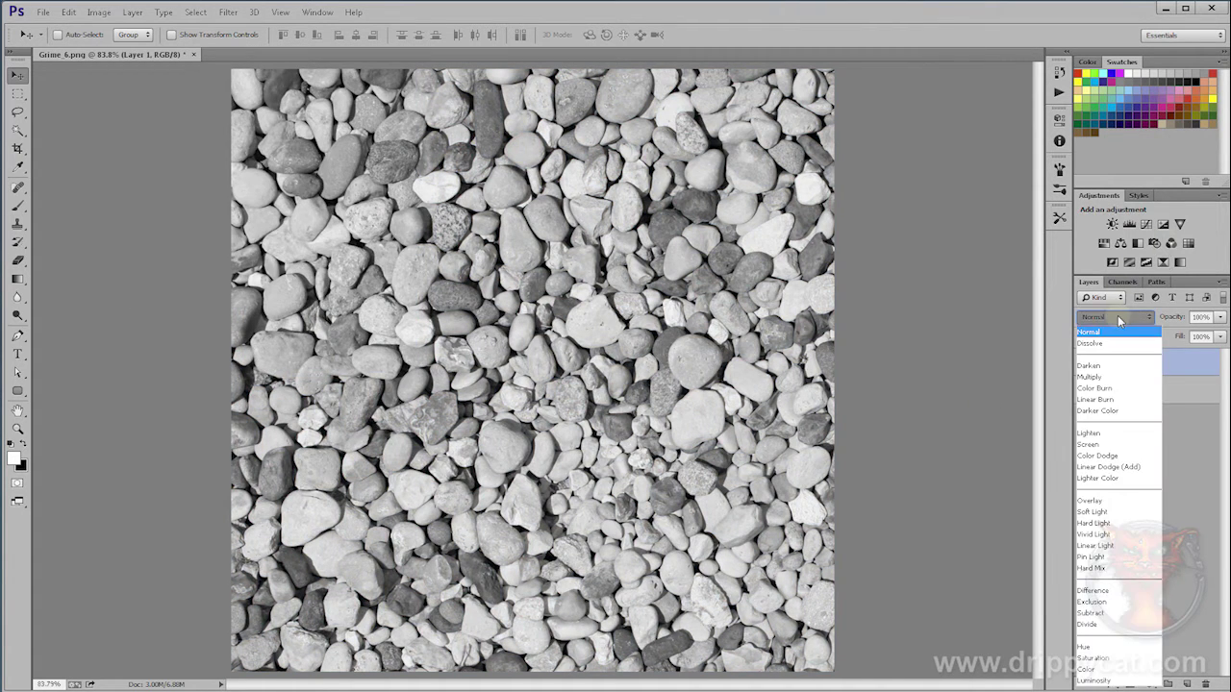
pyautogui.click(1105, 504)
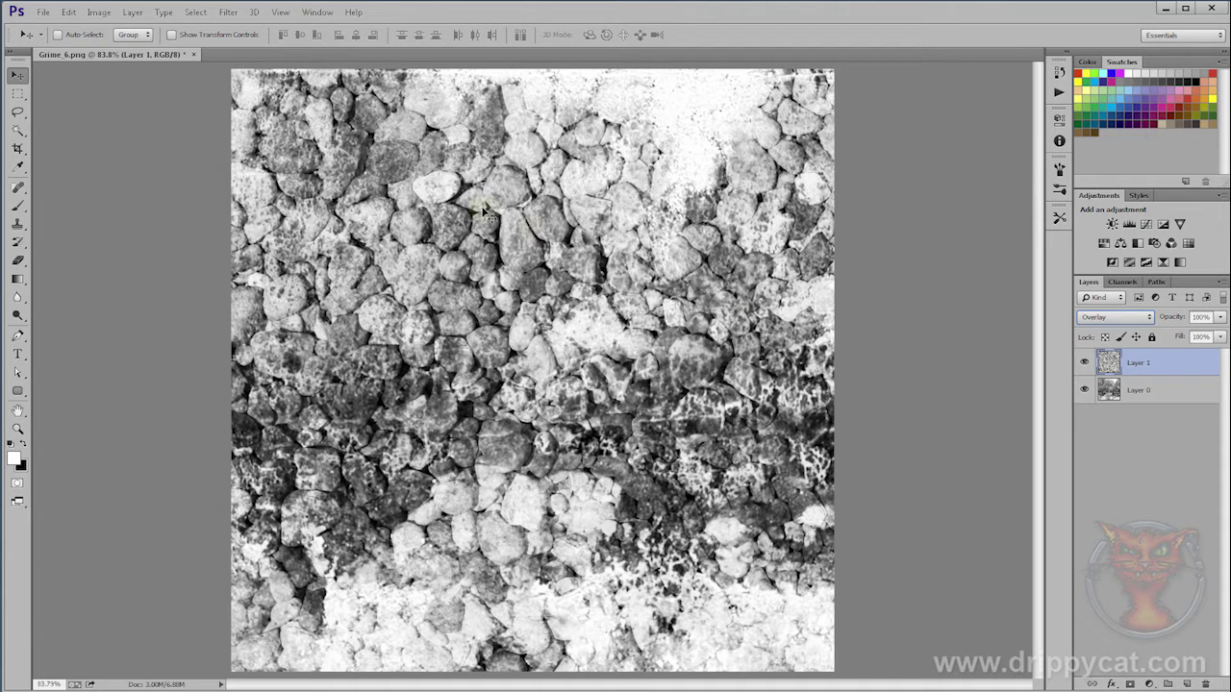
# - Apply the Filter Gallery's Glass distortion (Distortion 12, Smoothness 7, Scaling 200) to Layer 1
pyautogui.click(230, 13)
pyautogui.click(252, 67)
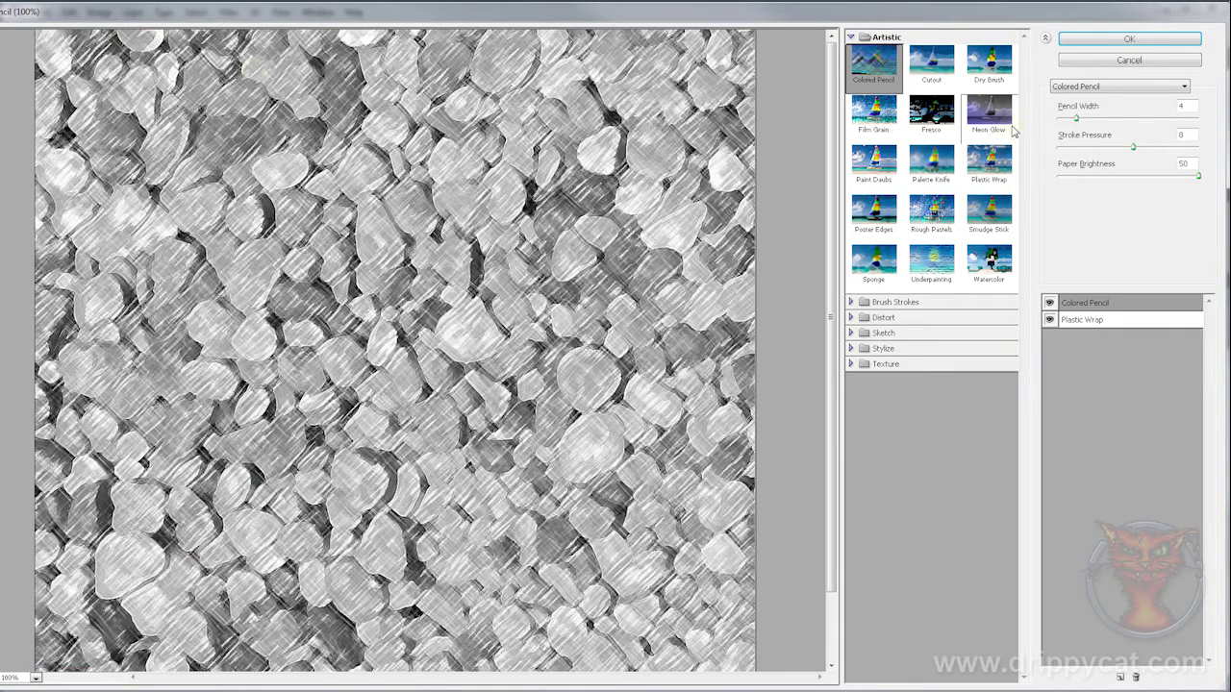
pyautogui.click(852, 319)
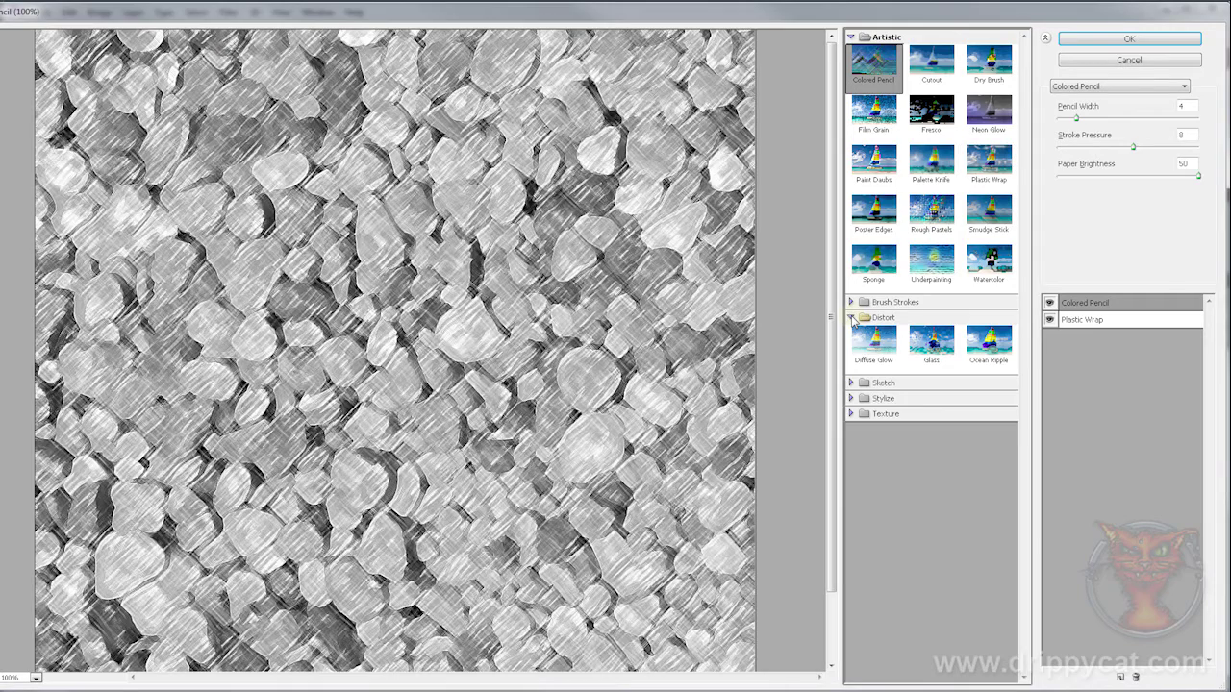
pyautogui.click(994, 352)
pyautogui.click(931, 351)
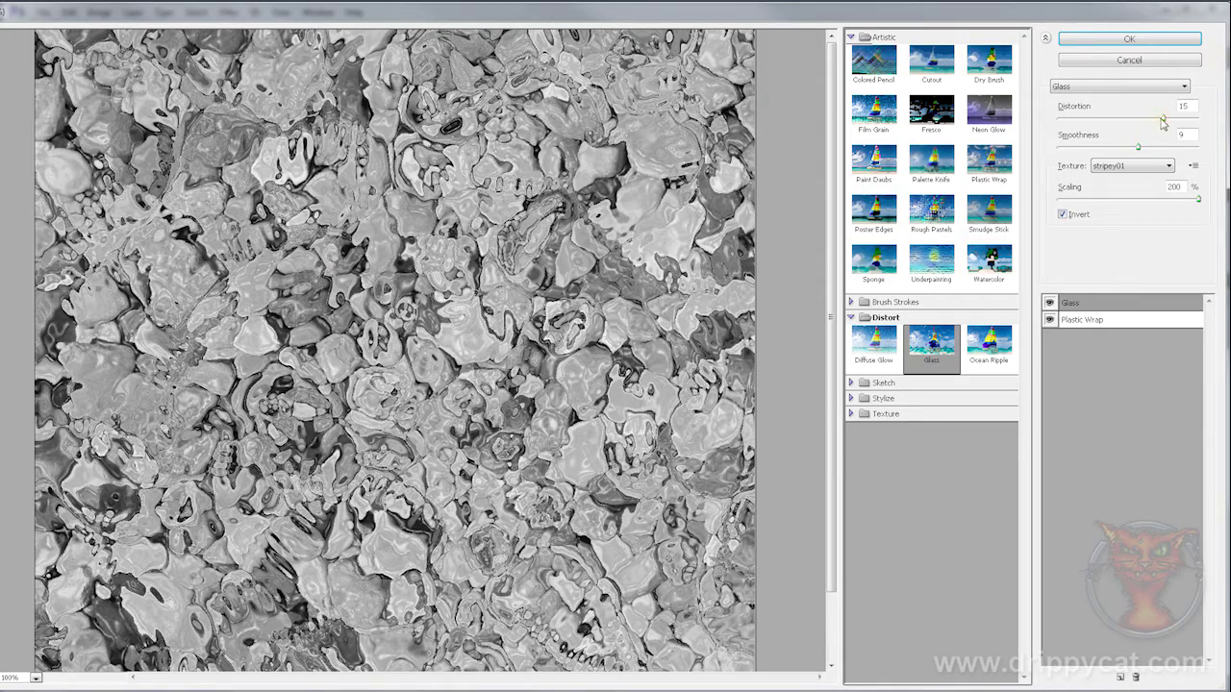
pyautogui.click(1116, 39)
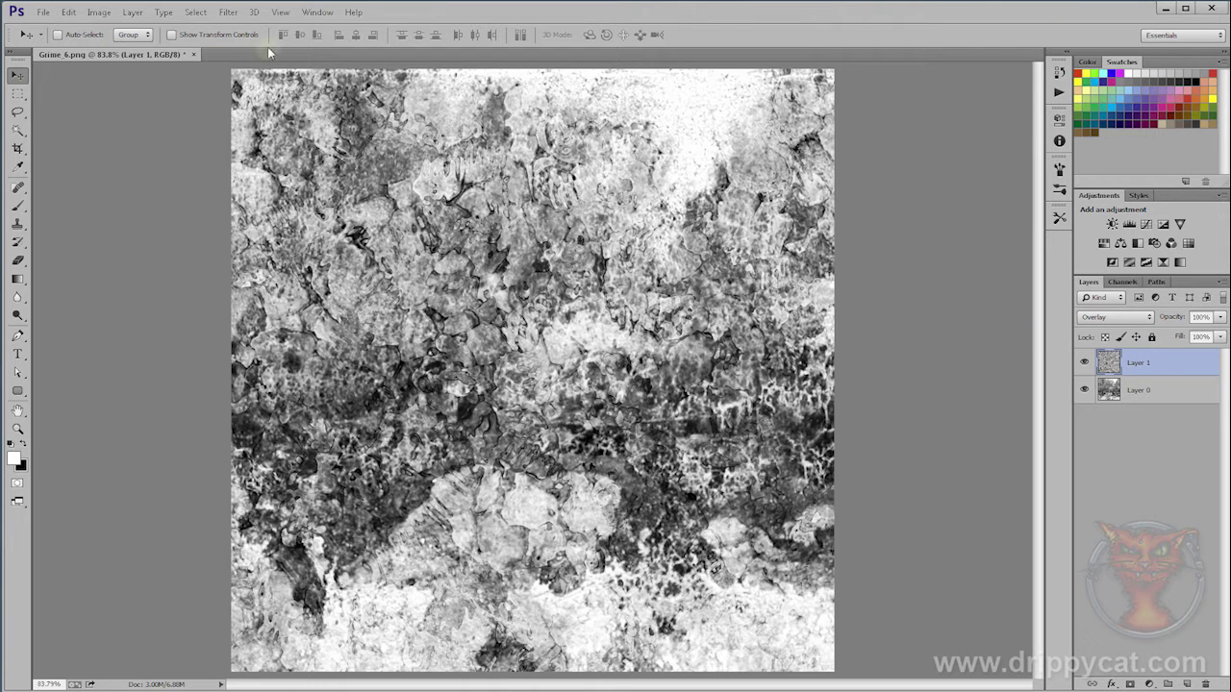
# - Flatten the image, then apply Offset with Wrap Around at horizontal +390
pyautogui.click(134, 12)
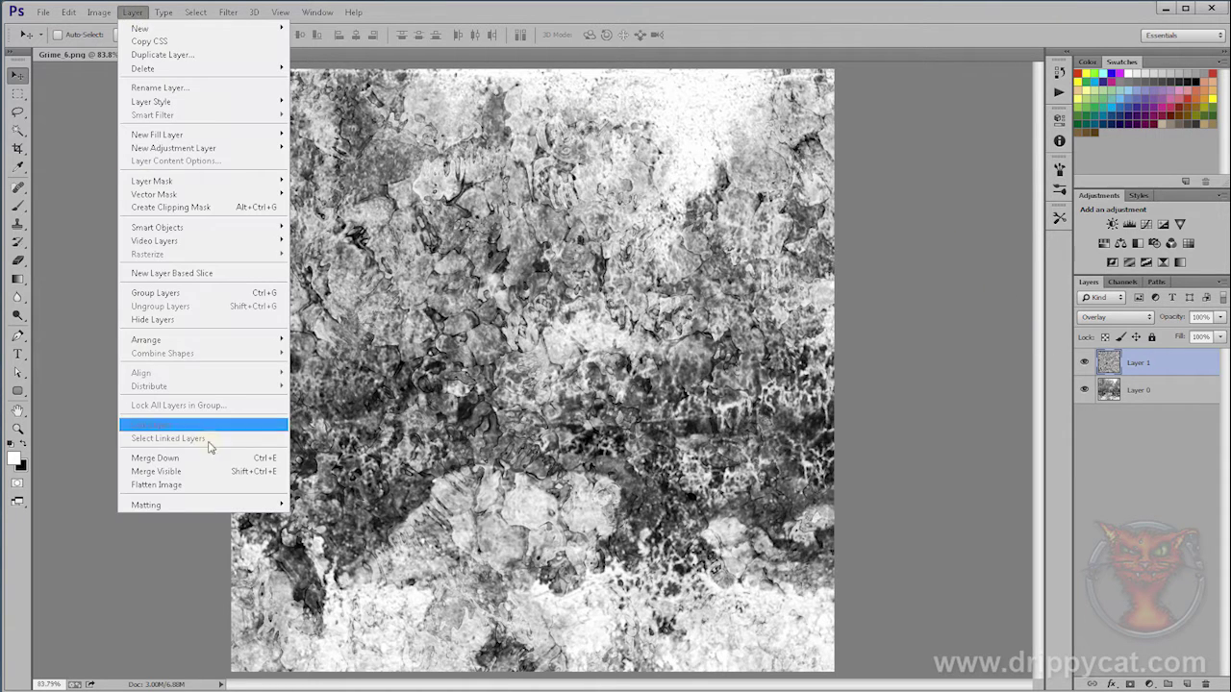
pyautogui.click(192, 486)
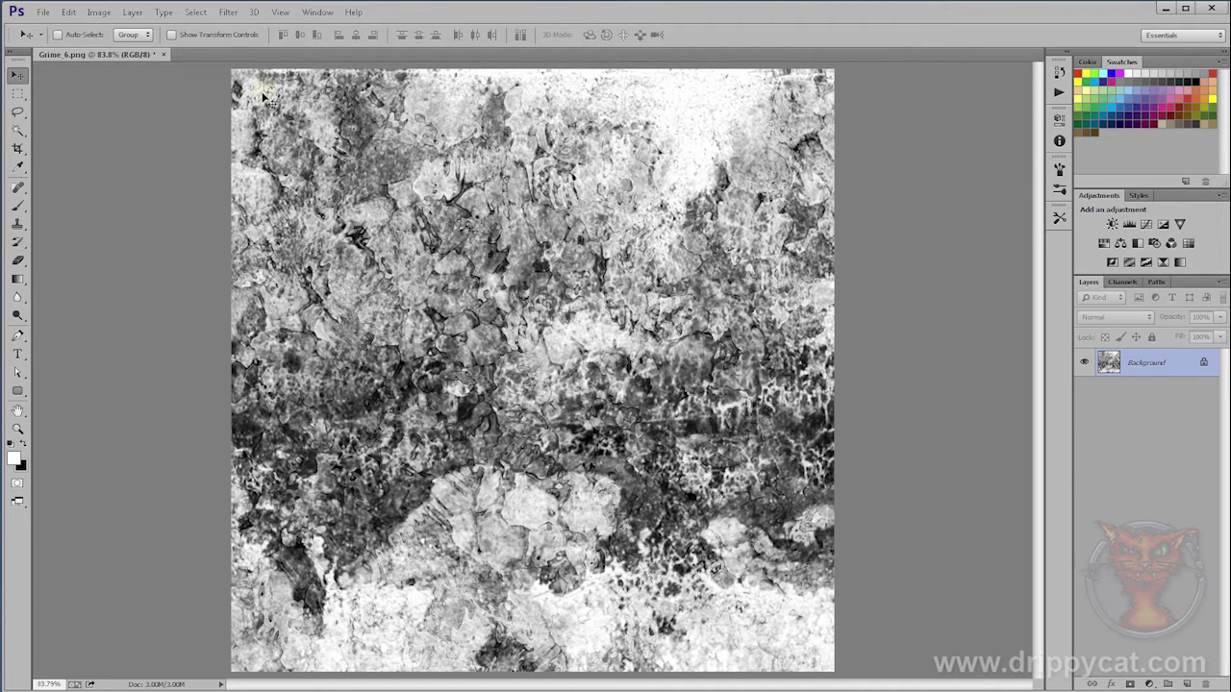
pyautogui.click(229, 14)
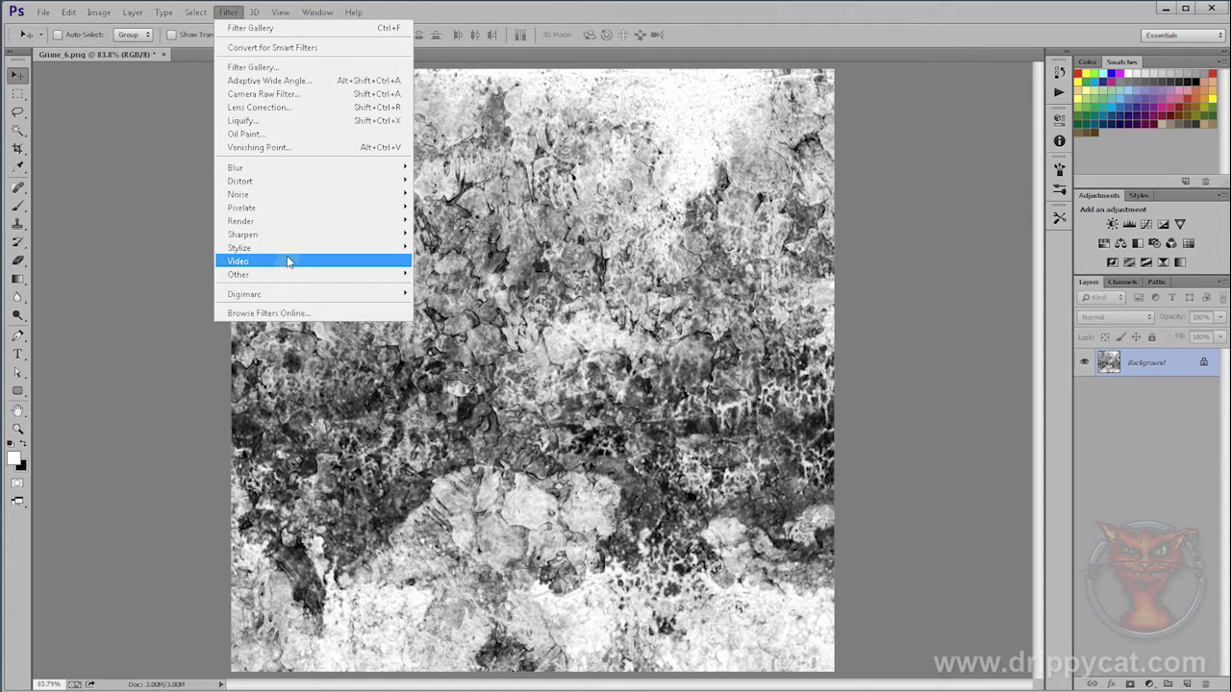
pyautogui.moveTo(289, 275)
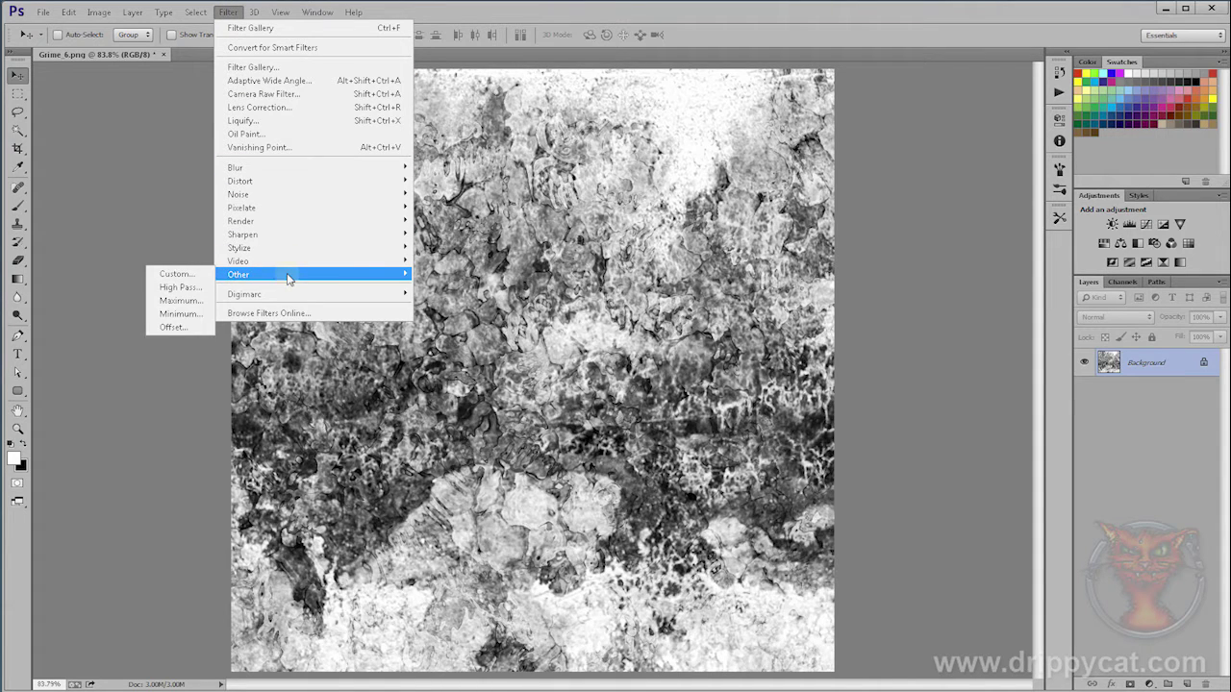
pyautogui.click(182, 327)
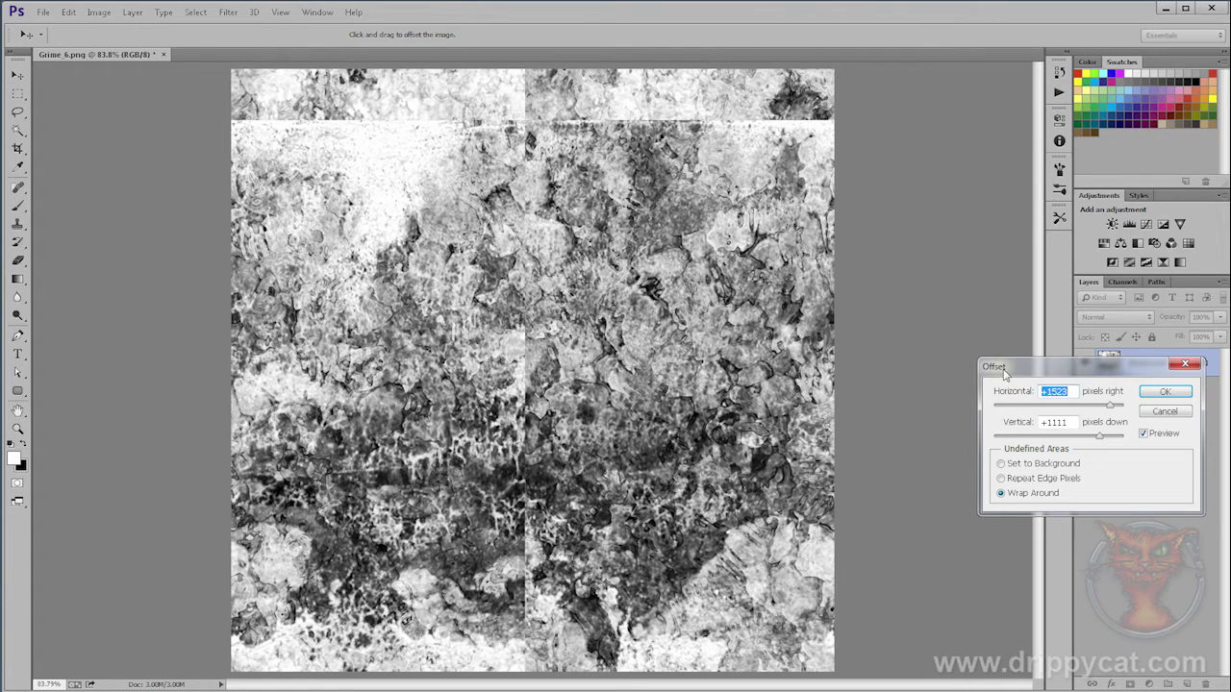
pyautogui.press('Up')
pyautogui.press('Up')
pyautogui.press('Up')
pyautogui.moveTo(1109, 404); pyautogui.dragTo(1070, 412)
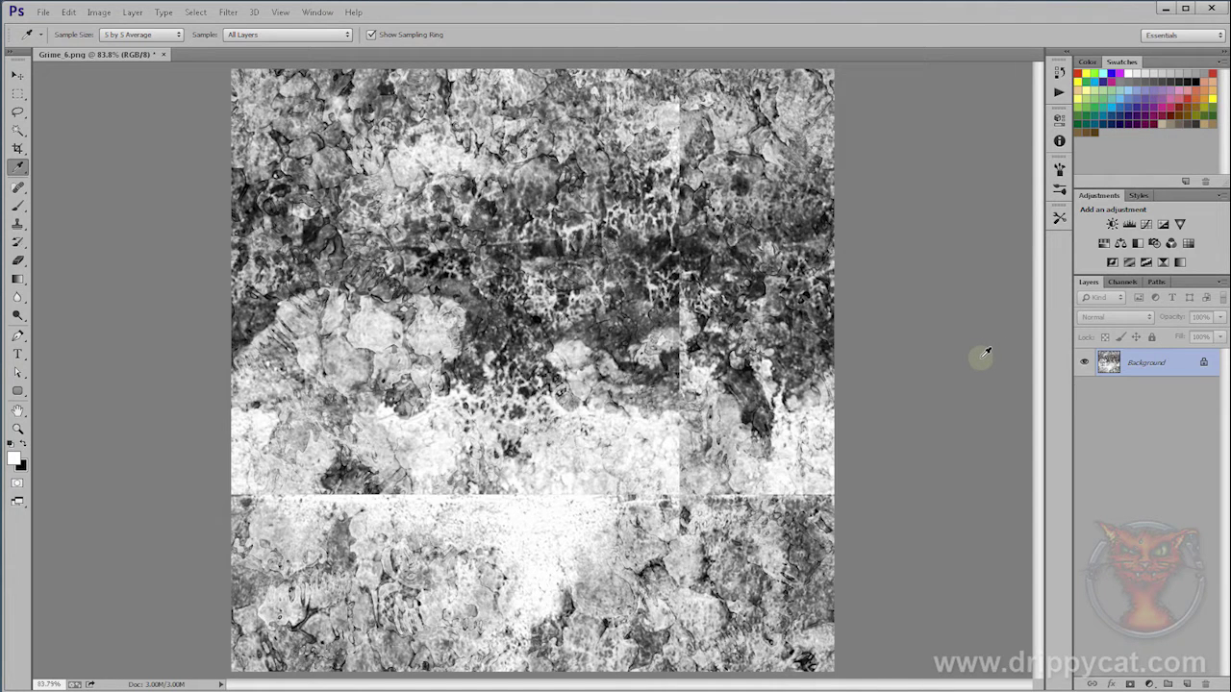
# - Clone texture over the vertical seam with a smaller, softer Clone Stamp brush
pyautogui.click(19, 224)
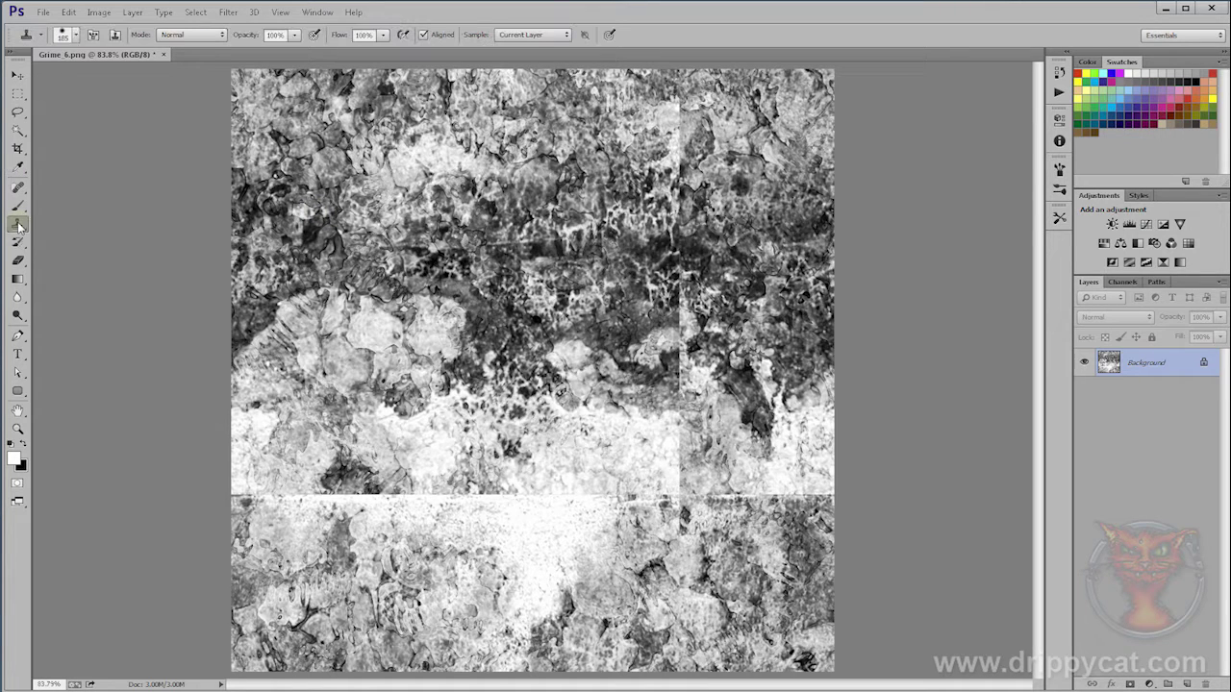
pyautogui.press('[')
pyautogui.press('[')
pyautogui.press('[')
pyautogui.press('[')
pyautogui.press('[')
pyautogui.press('[')
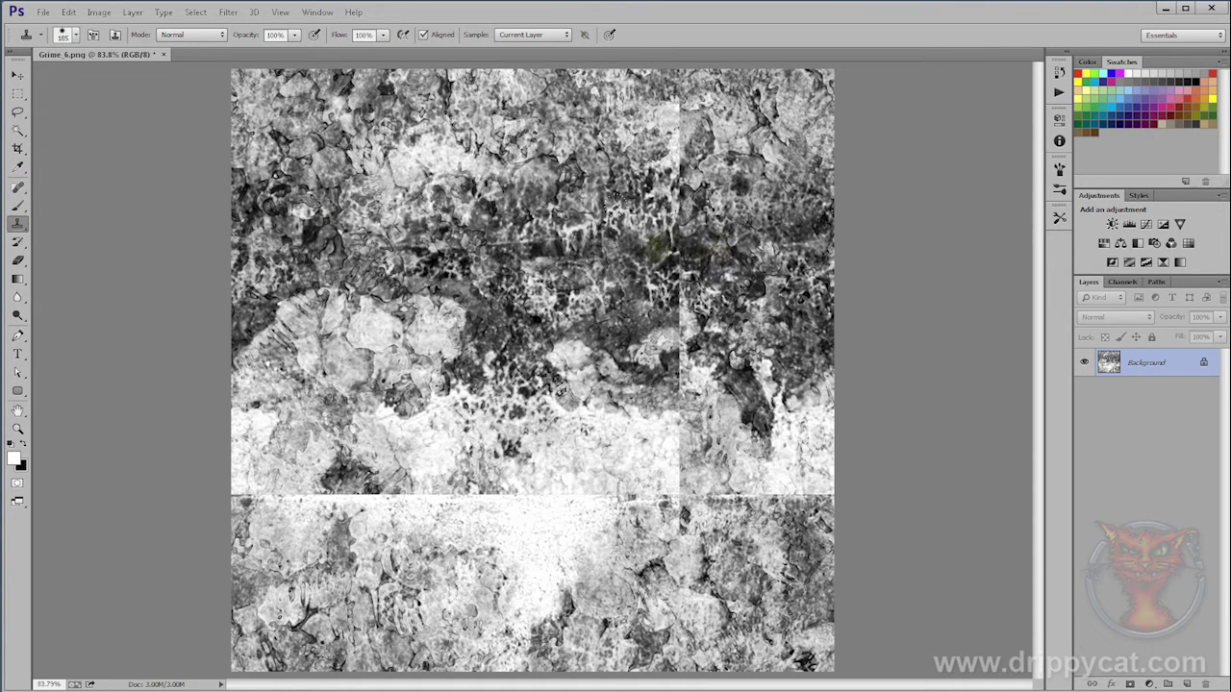
pyautogui.keyDown('alt'); pyautogui.rightClick(667, 143); pyautogui.keyUp('alt')
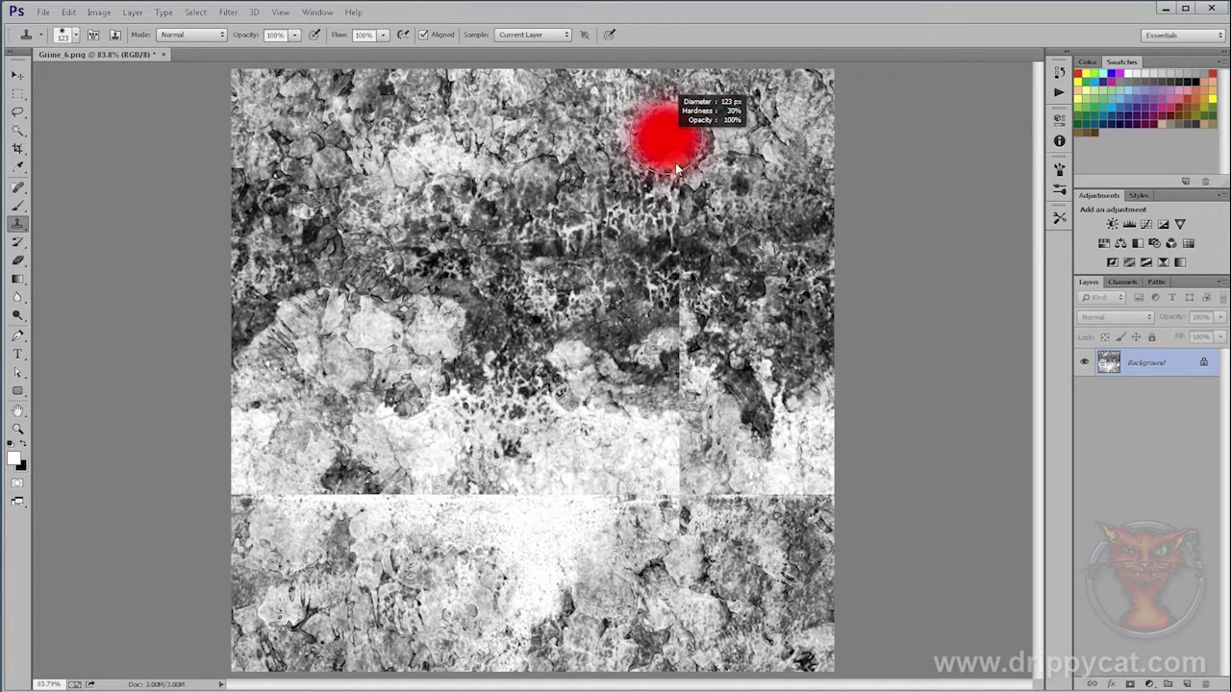
pyautogui.moveTo(677, 176); pyautogui.dragTo(679, 202)
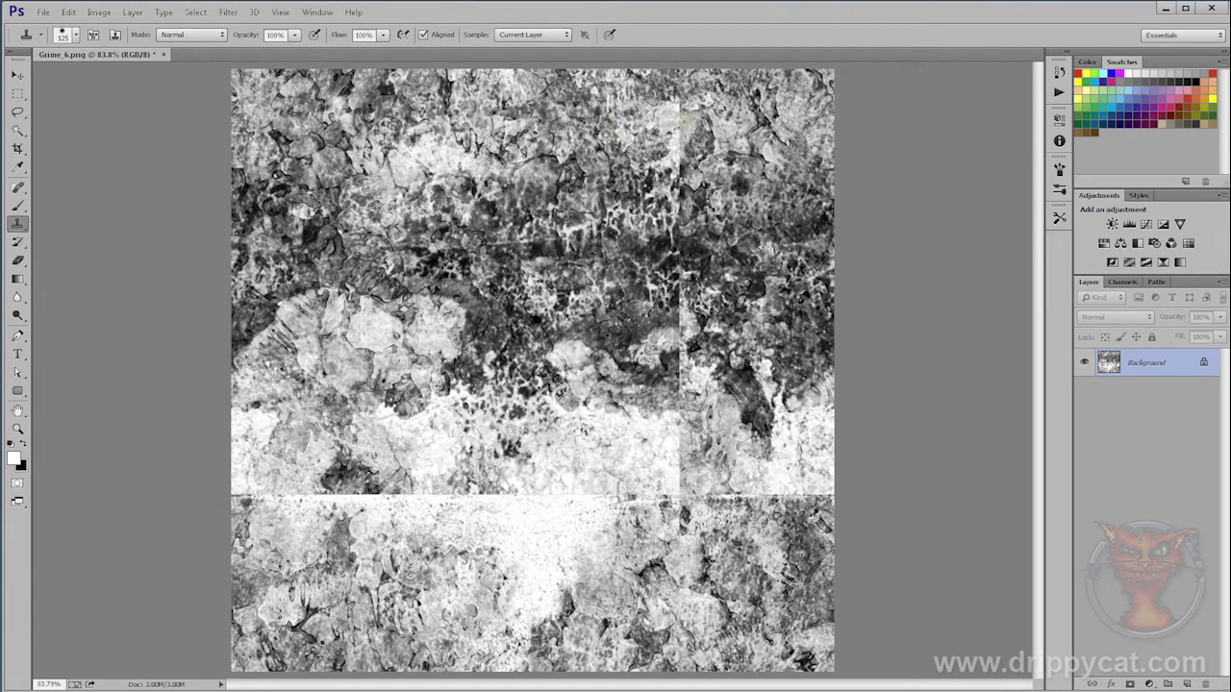
pyautogui.moveTo(684, 363); pyautogui.dragTo(681, 440)
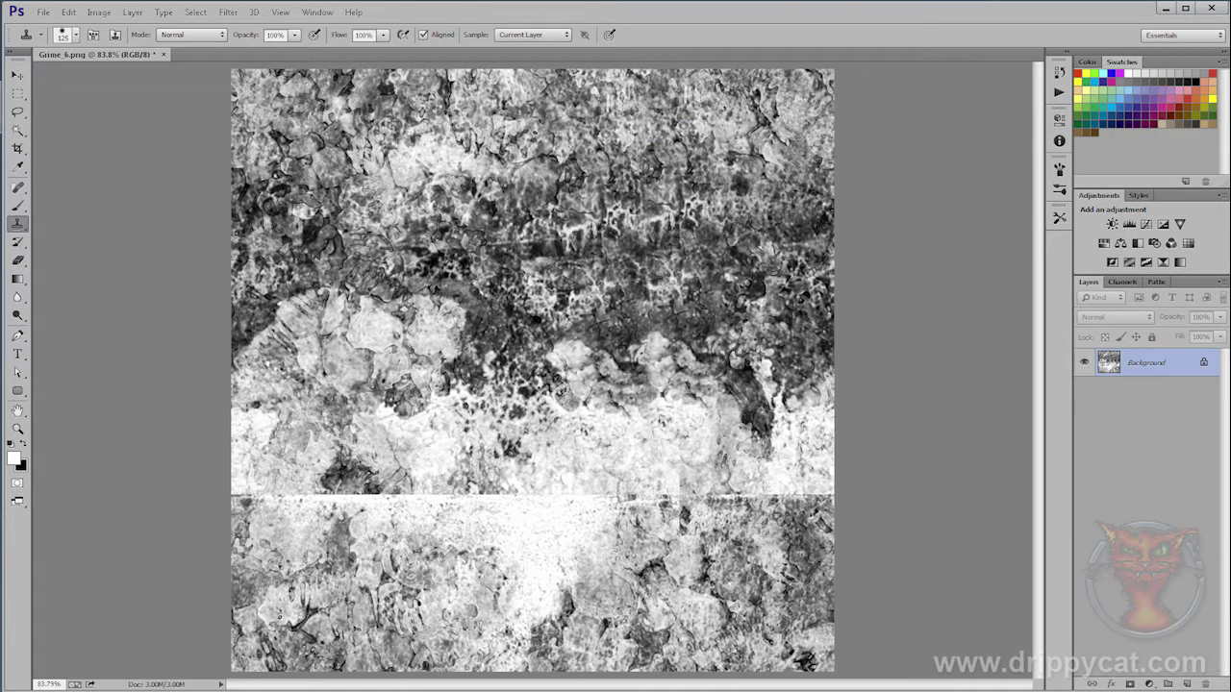
# - Heal along the horizontal seam with a 76 px, 33% hardness Healing Brush
pyautogui.click(18, 189)
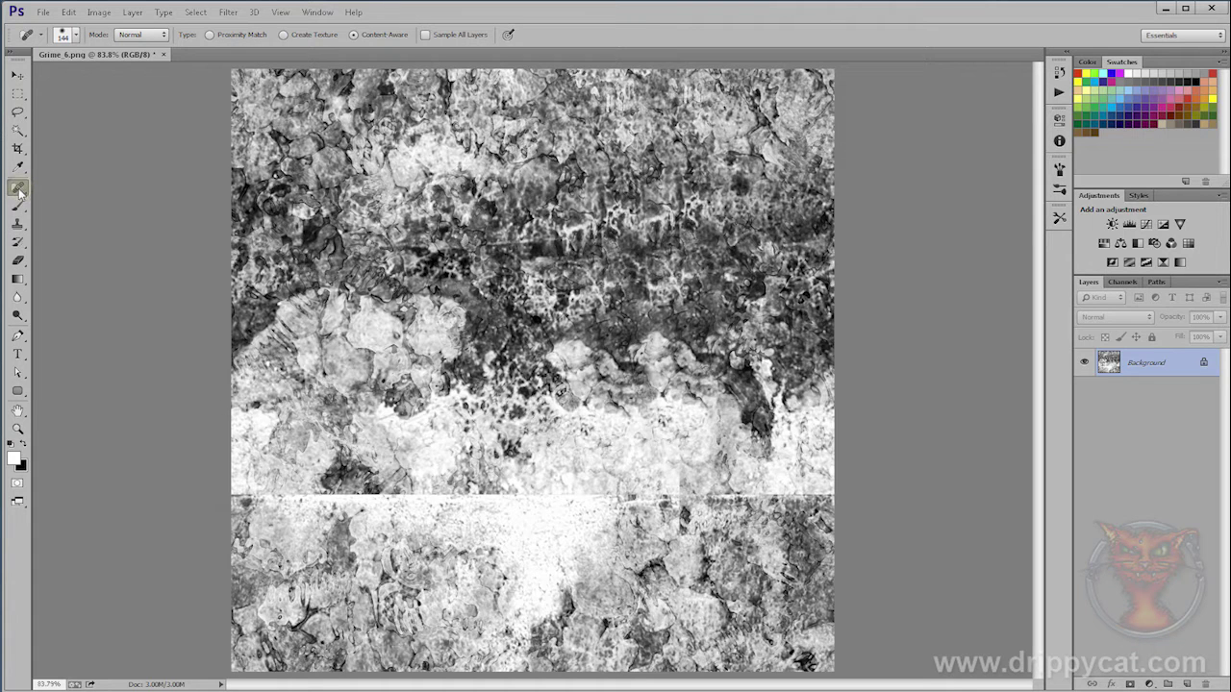
pyautogui.click(91, 198)
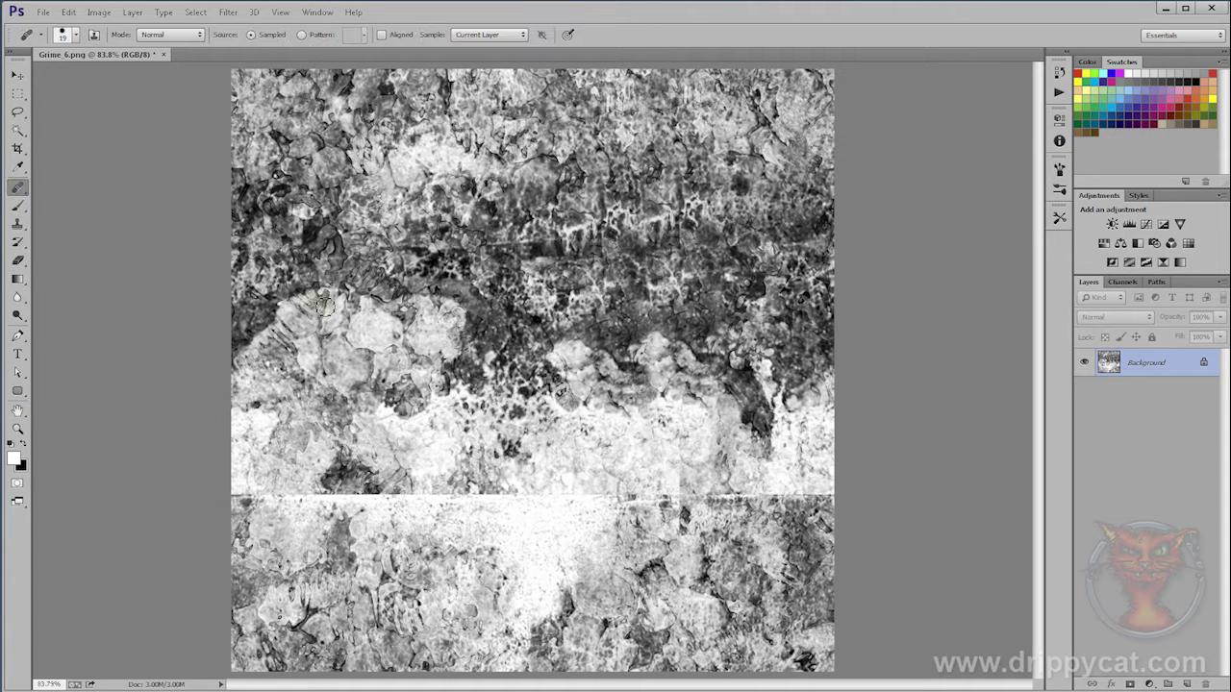
pyautogui.moveTo(492, 467); pyautogui.dragTo(515, 483)
pyautogui.moveTo(506, 555); pyautogui.dragTo(499, 361)
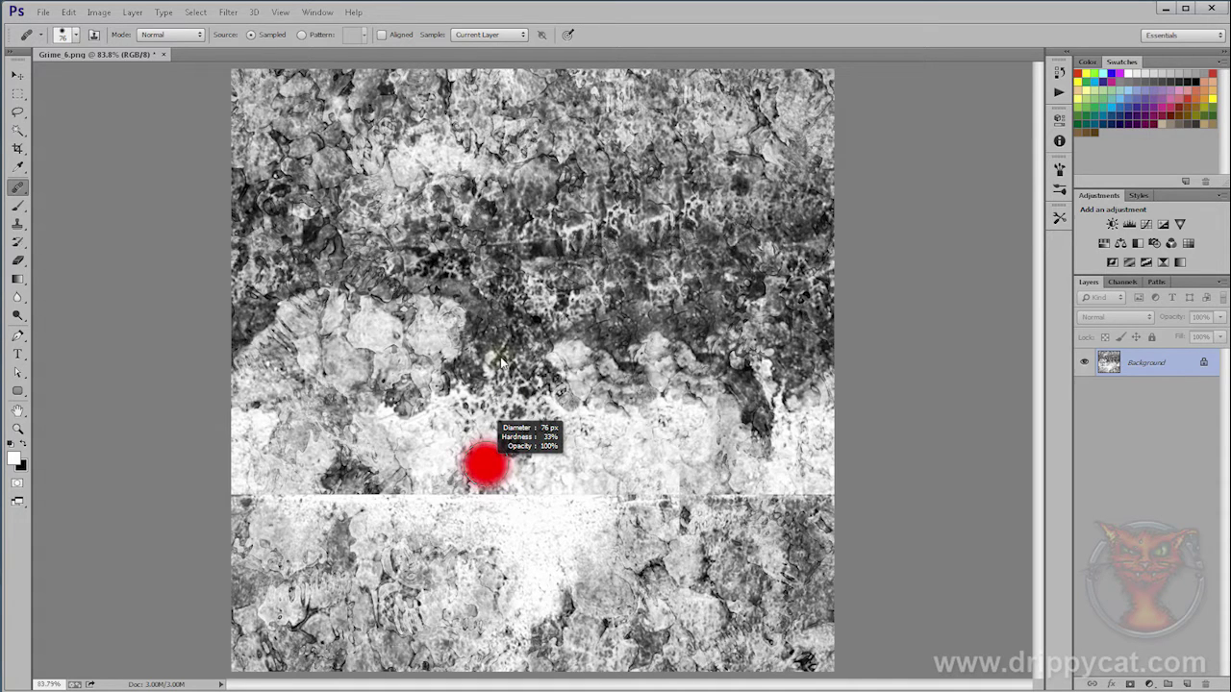
pyautogui.moveTo(595, 488)
pyautogui.mouseDown()
pyautogui.moveTo(420, 508)
pyautogui.moveTo(242, 494)
pyautogui.mouseUp()
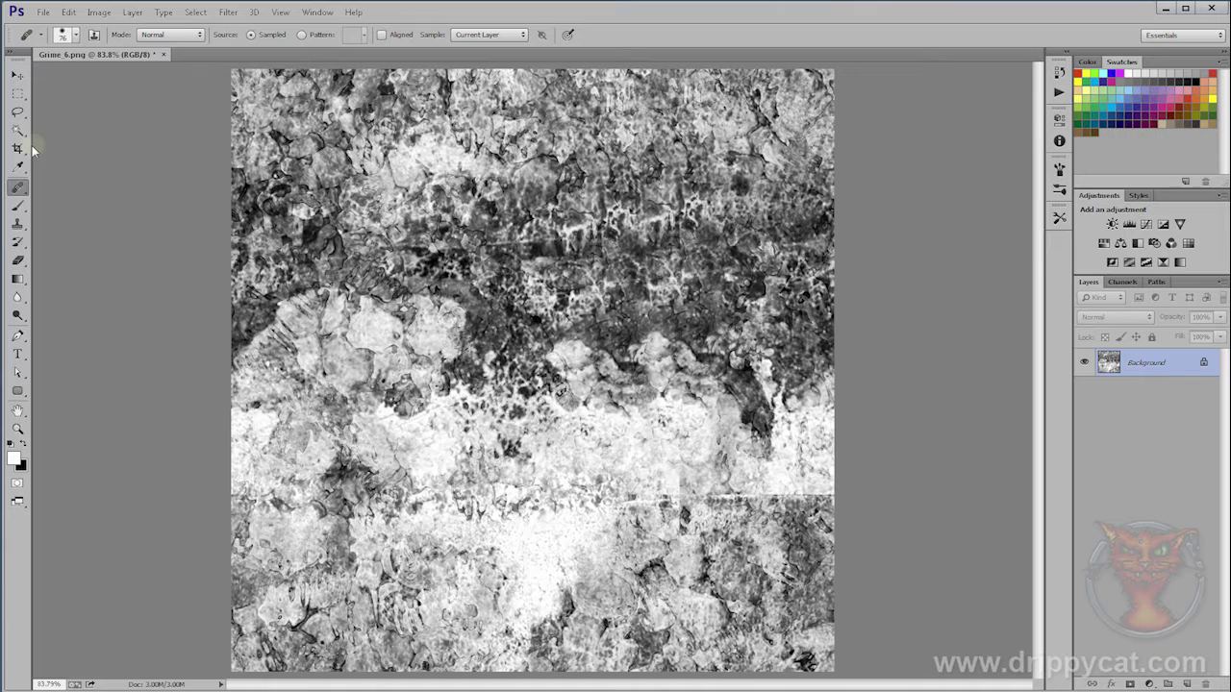
pyautogui.click(17, 111)
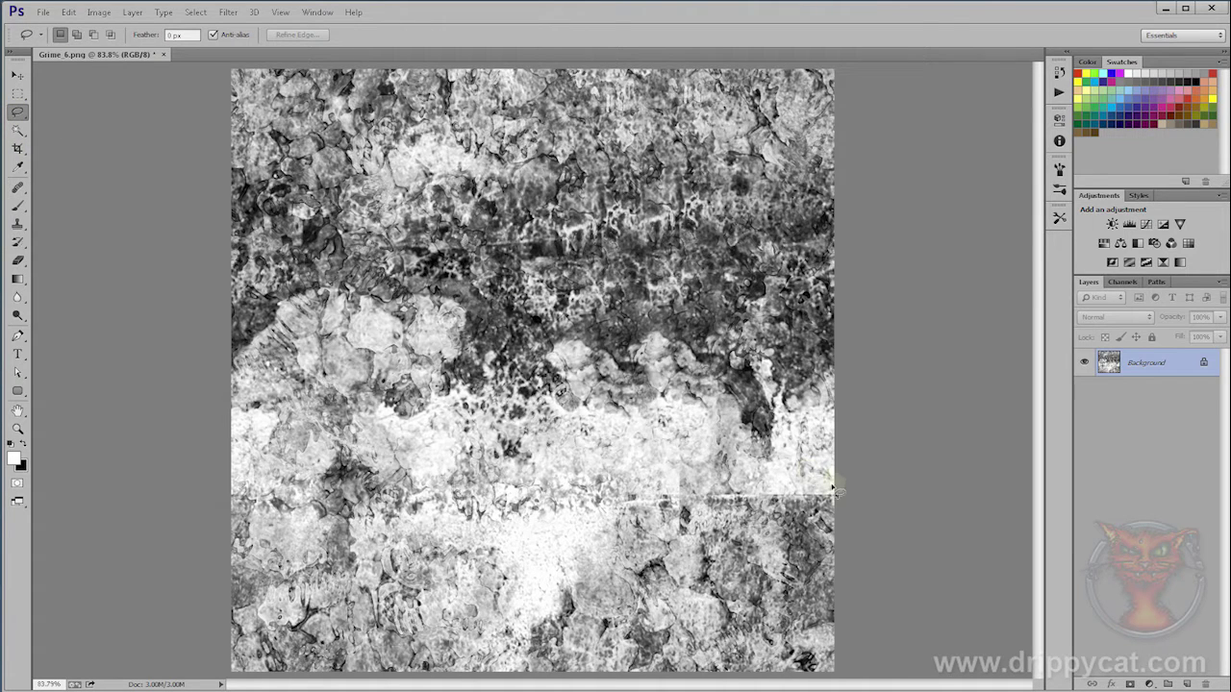
# - Lasso the leftover right seam strip, Content-Aware fill it, and deselect
pyautogui.moveTo(844, 480); pyautogui.dragTo(716, 480)
pyautogui.moveTo(583, 517)
pyautogui.mouseDown()
pyautogui.moveTo(820, 531)
pyautogui.moveTo(848, 502)
pyautogui.moveTo(832, 459)
pyautogui.mouseUp()
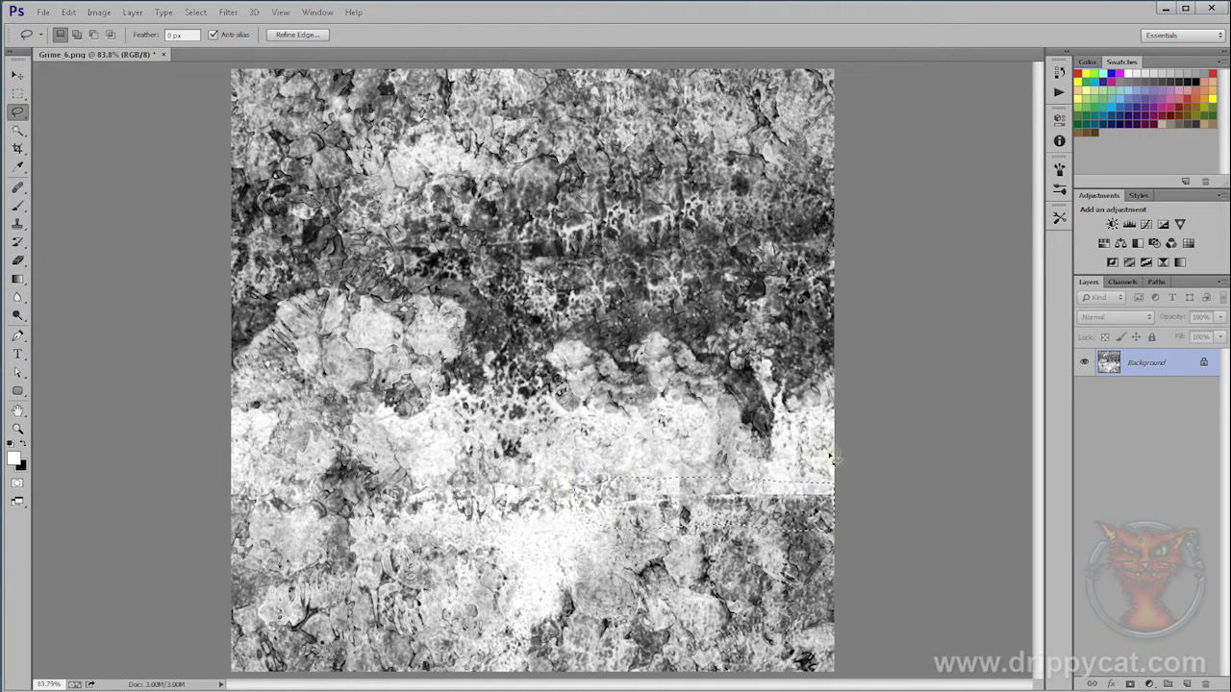
pyautogui.click(68, 11)
pyautogui.click(92, 213)
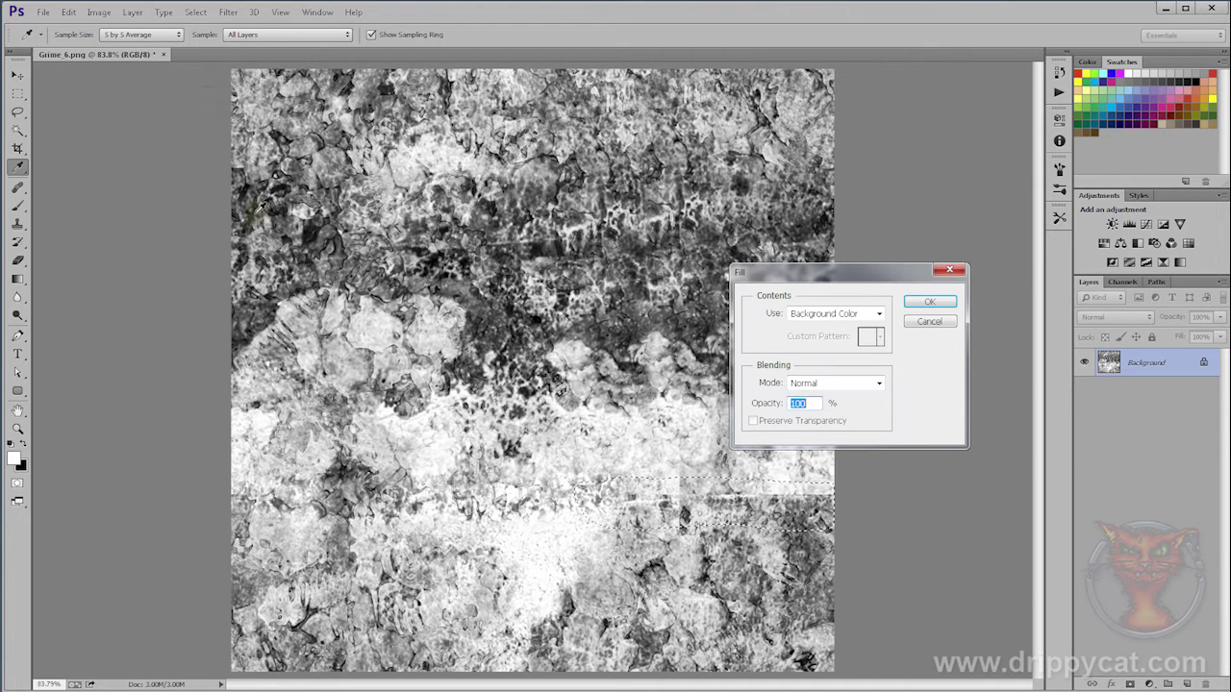
pyautogui.click(879, 314)
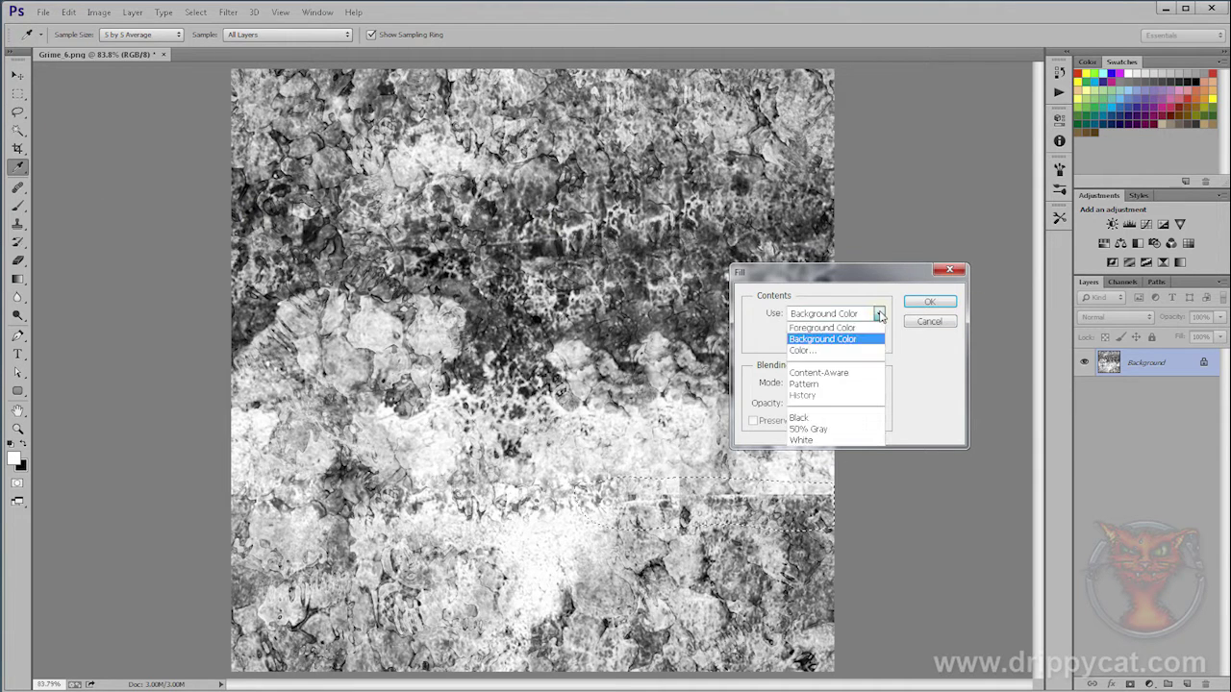
pyautogui.click(854, 373)
pyautogui.click(928, 302)
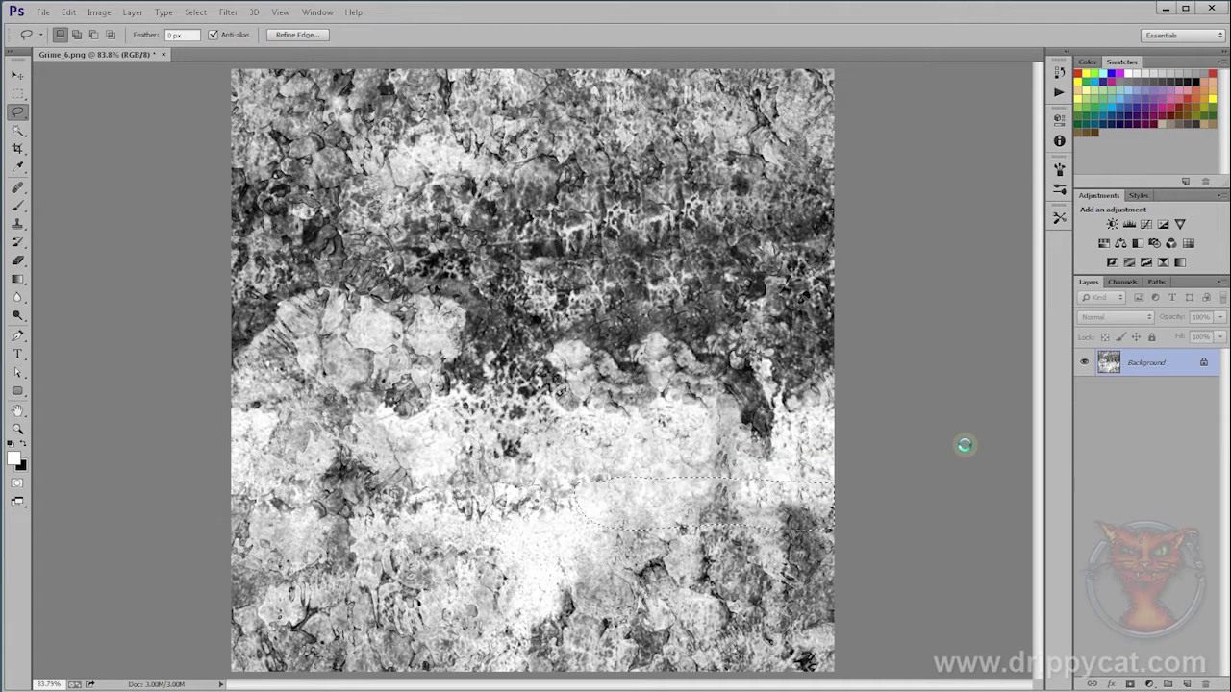
pyautogui.hotkey('ctrl', 'd')
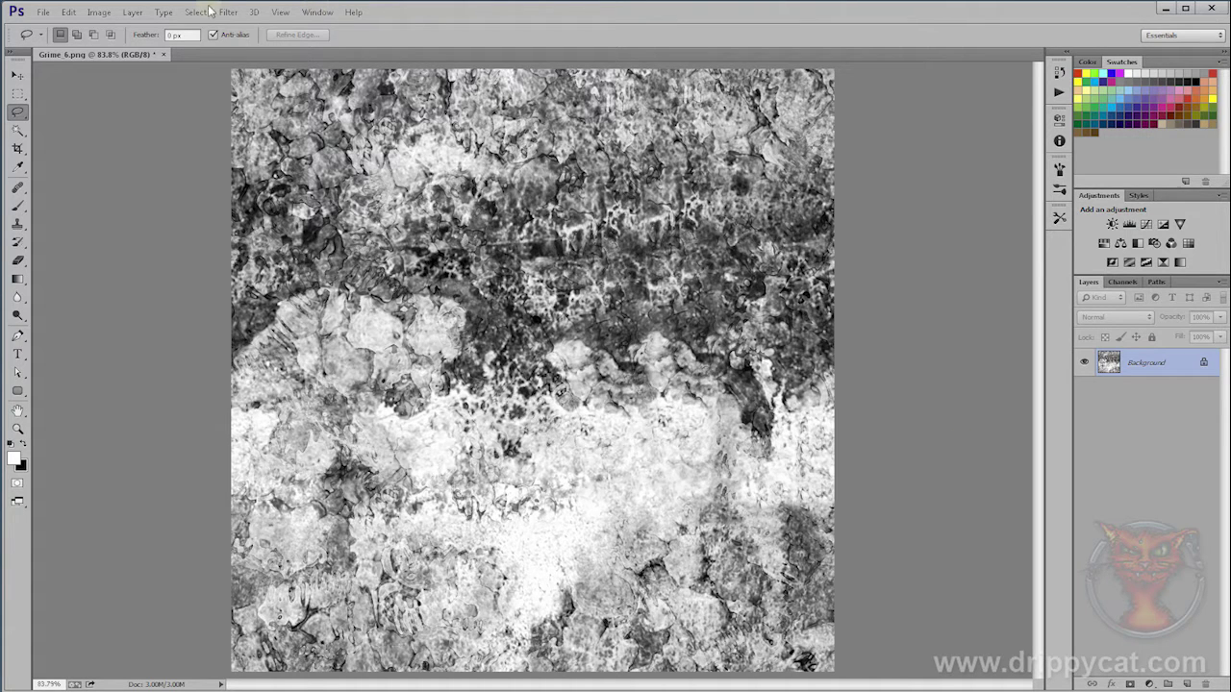
# - Reapply the wrap-around Offset filter several times to check the repaired seams
pyautogui.click(228, 13)
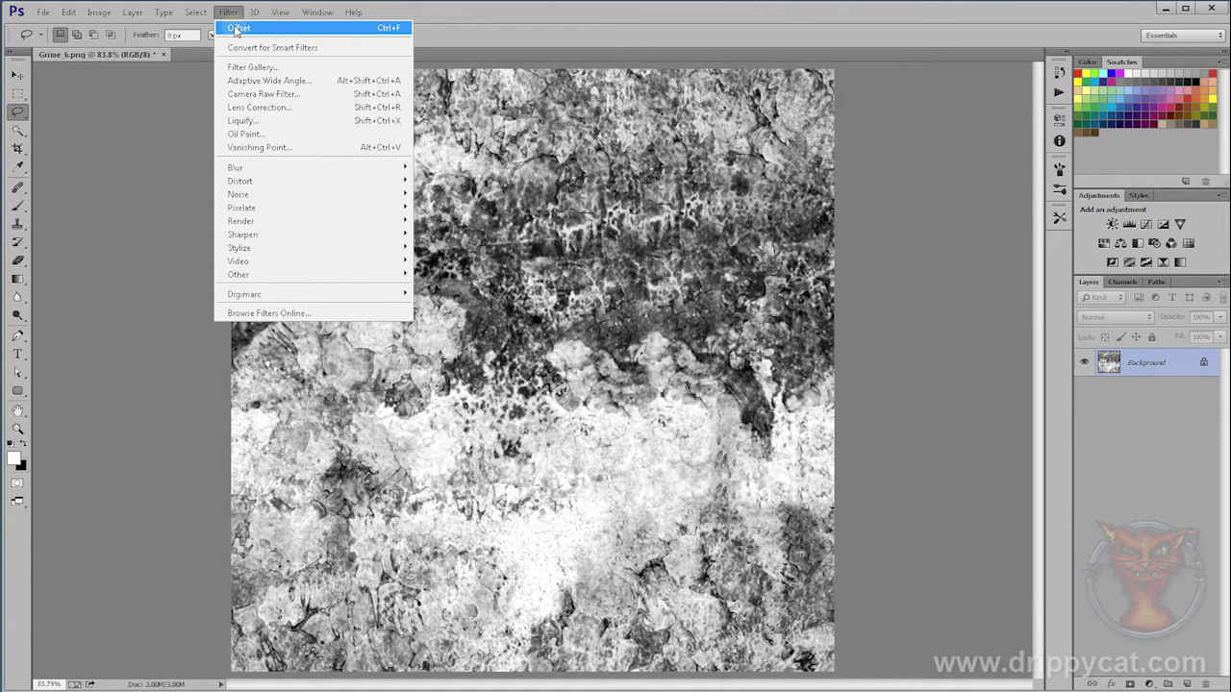
pyautogui.click(235, 28)
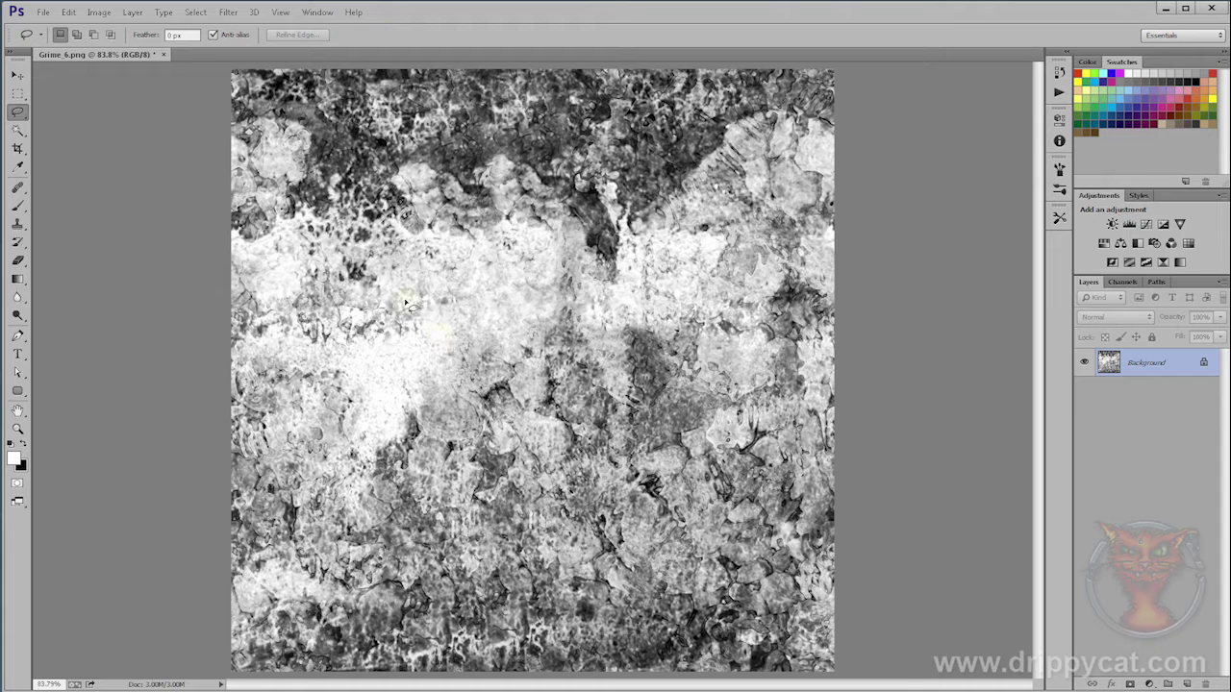
pyautogui.click(229, 12)
pyautogui.click(229, 13)
pyautogui.hotkey('ctrl', 'f')
pyautogui.hotkey('ctrl', 'f')
pyautogui.hotkey('ctrl', 'f')
pyautogui.hotkey('ctrl', 'f')
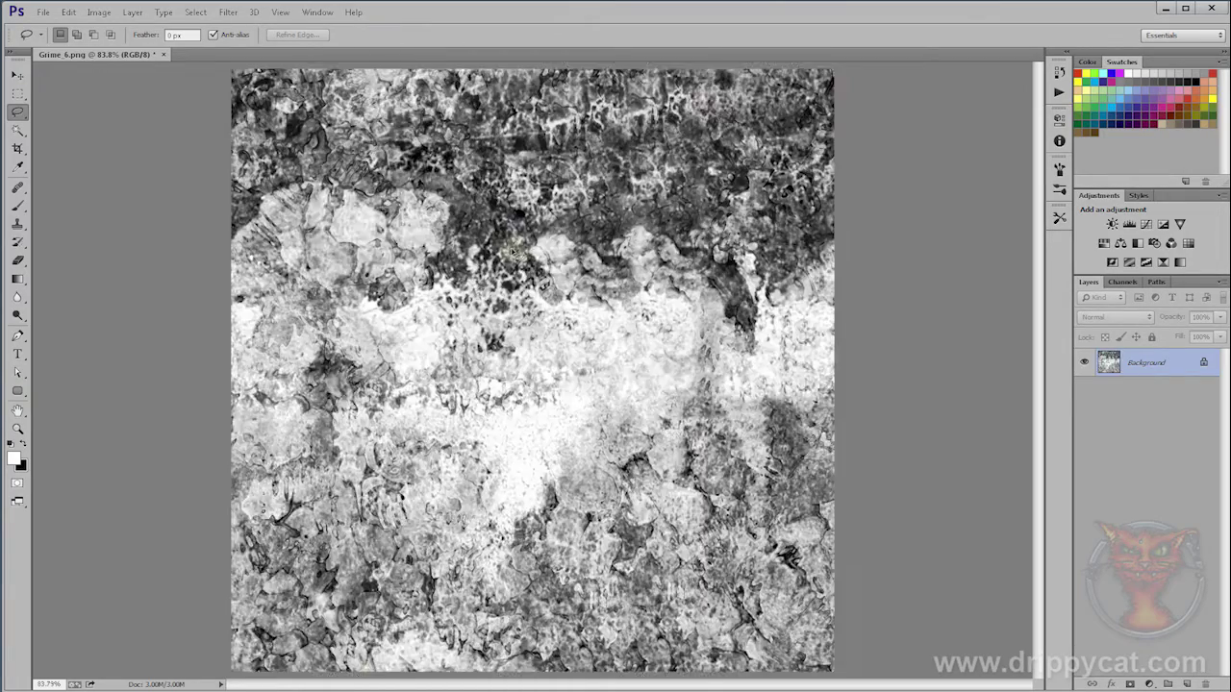
pyautogui.hotkey('ctrl', 'f')
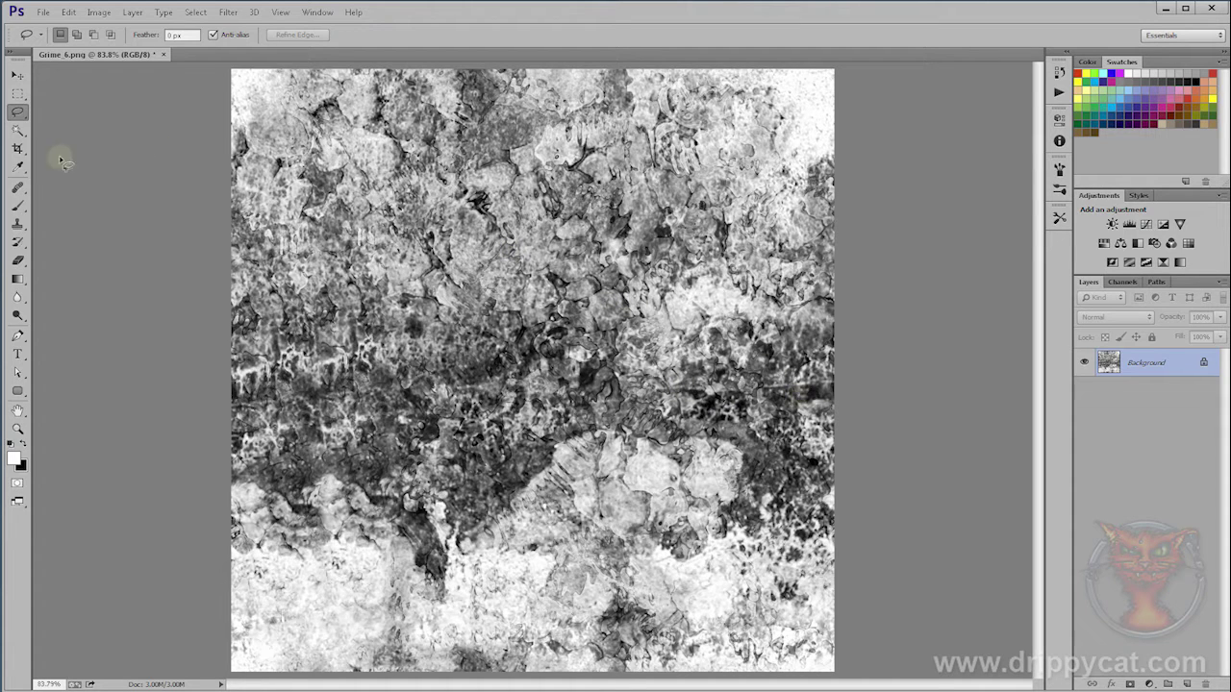
# - Paint cloned dark grime across the lower middle of the canvas with the Clone Stamp
pyautogui.click(17, 223)
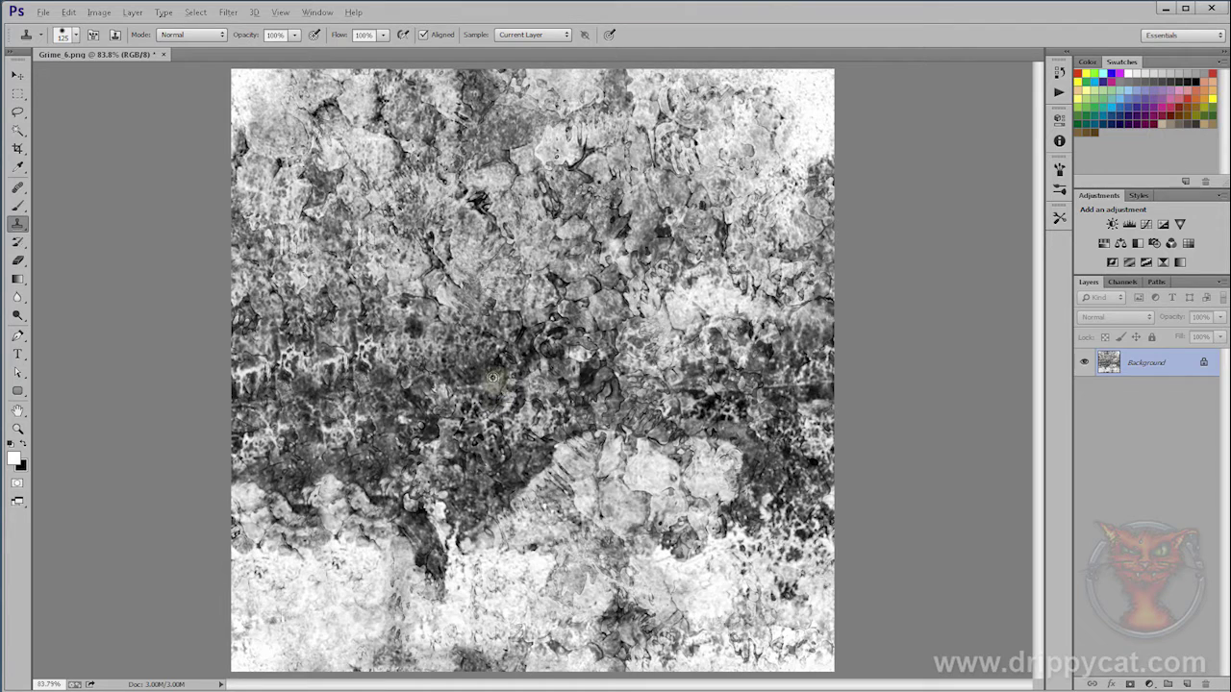
pyautogui.moveTo(663, 457)
pyautogui.mouseDown()
pyautogui.moveTo(672, 504)
pyautogui.moveTo(564, 531)
pyautogui.moveTo(682, 547)
pyautogui.mouseUp()
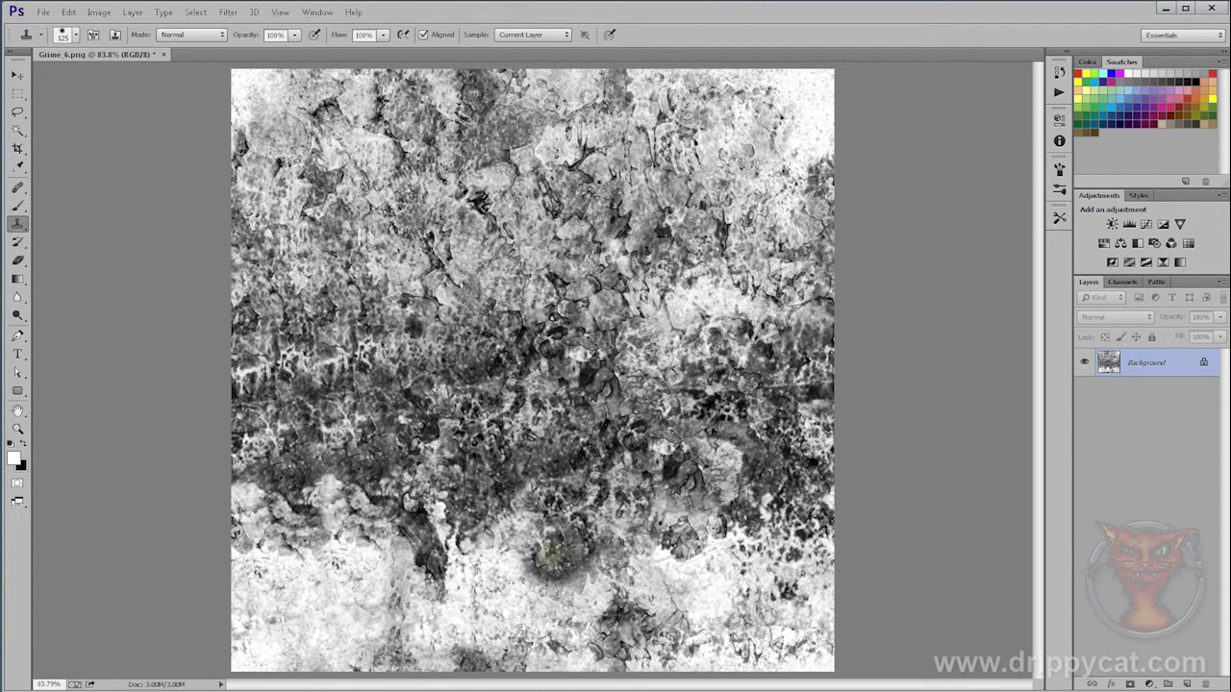
pyautogui.moveTo(564, 549)
pyautogui.mouseDown()
pyautogui.moveTo(514, 529)
pyautogui.moveTo(515, 548)
pyautogui.moveTo(567, 570)
pyautogui.moveTo(683, 524)
pyautogui.moveTo(769, 351)
pyautogui.moveTo(756, 300)
pyautogui.moveTo(753, 454)
pyautogui.moveTo(713, 500)
pyautogui.moveTo(699, 291)
pyautogui.moveTo(719, 540)
pyautogui.moveTo(615, 516)
pyautogui.moveTo(629, 560)
pyautogui.moveTo(603, 339)
pyautogui.moveTo(505, 468)
pyautogui.moveTo(466, 596)
pyautogui.moveTo(431, 529)
pyautogui.moveTo(507, 604)
pyautogui.mouseUp()
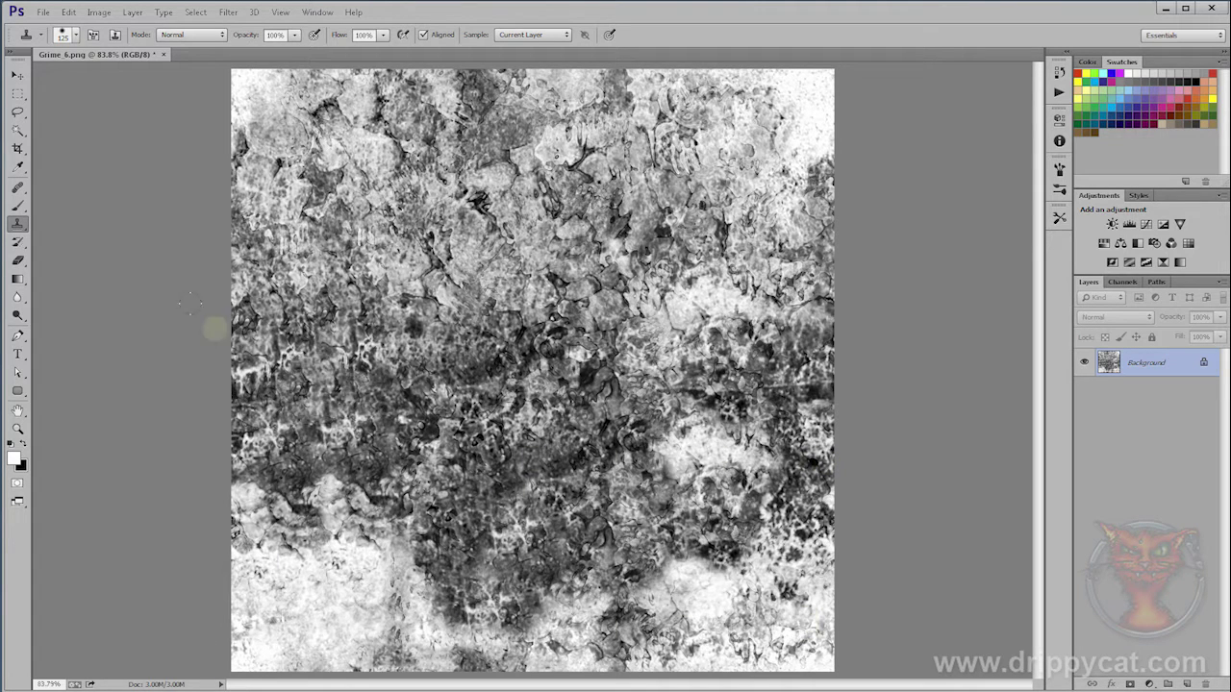
# - Reapply the offset and clone lighter texture over the dark patches in the centre and upper right
pyautogui.hotkey('ctrl', 'f')
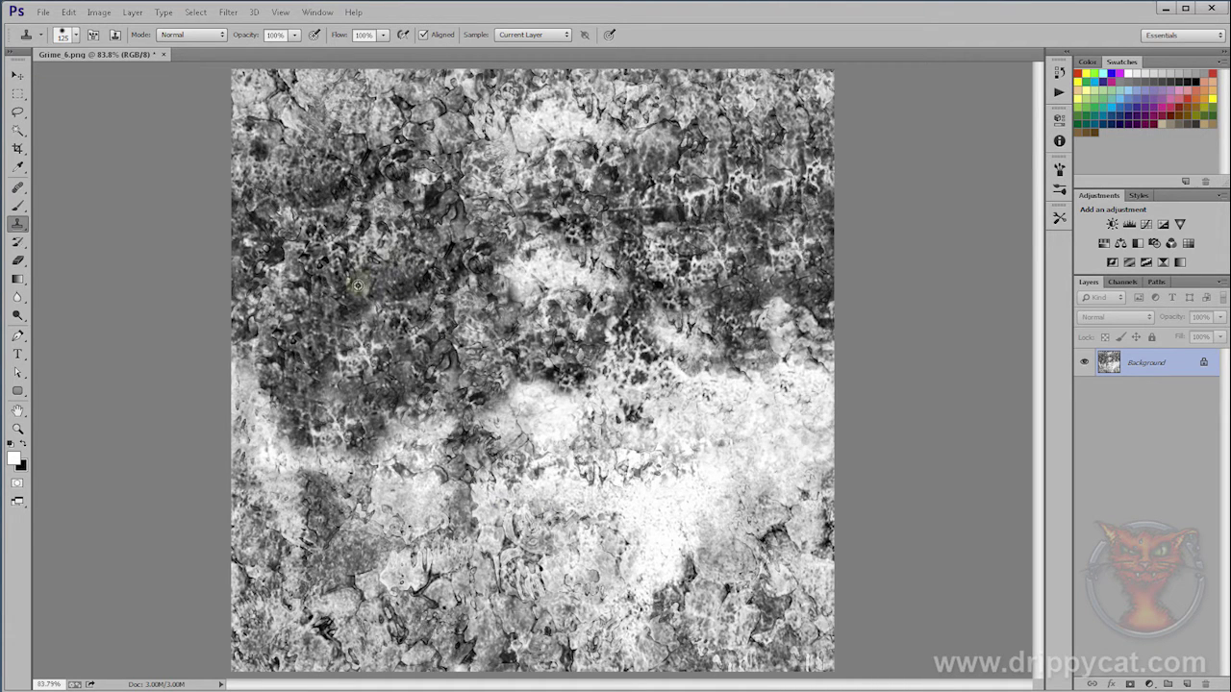
pyautogui.moveTo(644, 504)
pyautogui.mouseDown()
pyautogui.moveTo(663, 537)
pyautogui.moveTo(654, 489)
pyautogui.moveTo(623, 531)
pyautogui.moveTo(642, 560)
pyautogui.moveTo(692, 586)
pyautogui.mouseUp()
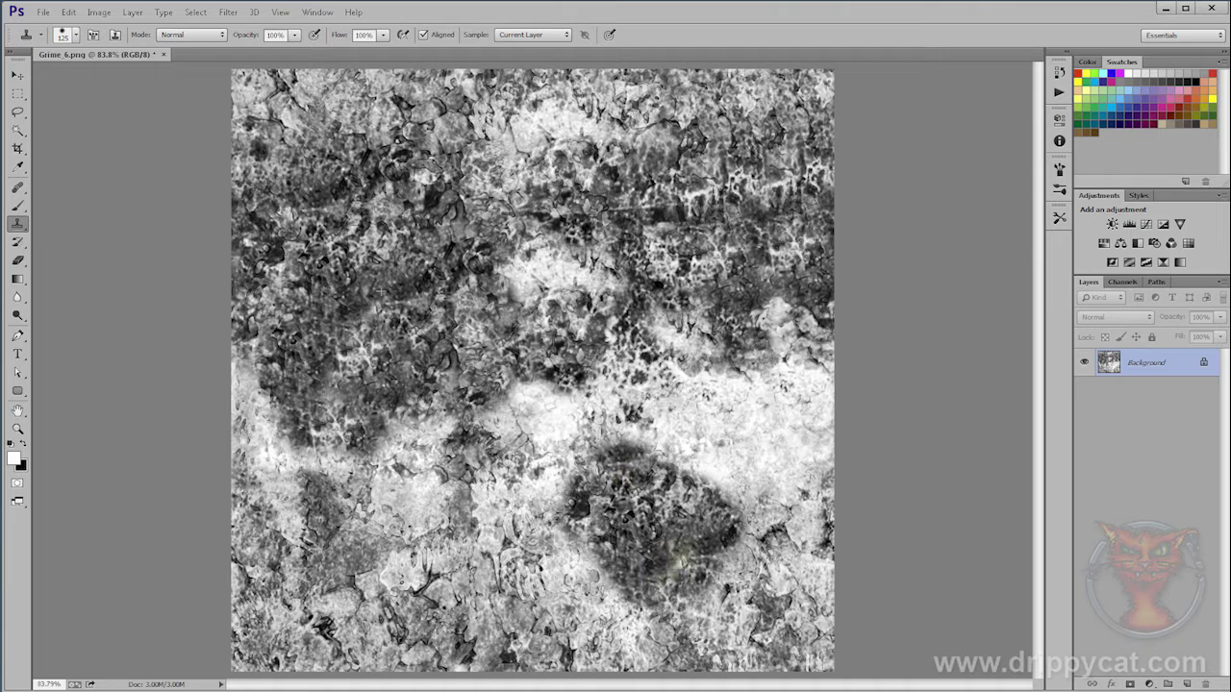
pyautogui.moveTo(663, 442)
pyautogui.mouseDown()
pyautogui.moveTo(654, 452)
pyautogui.moveTo(731, 486)
pyautogui.moveTo(711, 519)
pyautogui.mouseUp()
pyautogui.moveTo(603, 446)
pyautogui.mouseDown()
pyautogui.moveTo(533, 529)
pyautogui.moveTo(586, 538)
pyautogui.moveTo(412, 505)
pyautogui.moveTo(360, 526)
pyautogui.moveTo(567, 543)
pyautogui.moveTo(558, 524)
pyautogui.moveTo(603, 584)
pyautogui.moveTo(630, 591)
pyautogui.moveTo(620, 588)
pyautogui.moveTo(707, 568)
pyautogui.moveTo(601, 548)
pyautogui.moveTo(620, 443)
pyautogui.moveTo(692, 442)
pyautogui.moveTo(690, 414)
pyautogui.moveTo(755, 337)
pyautogui.moveTo(709, 253)
pyautogui.moveTo(645, 404)
pyautogui.mouseUp()
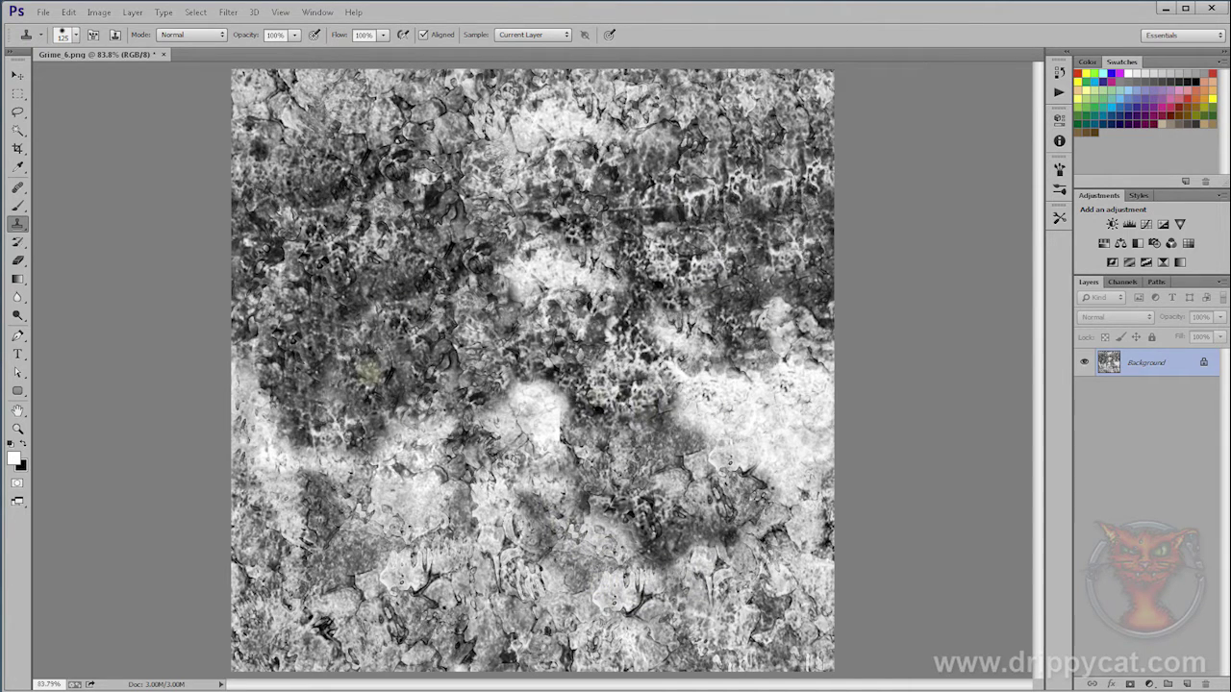
pyautogui.moveTo(392, 365)
pyautogui.mouseDown()
pyautogui.moveTo(394, 404)
pyautogui.moveTo(413, 354)
pyautogui.moveTo(445, 380)
pyautogui.mouseUp()
pyautogui.moveTo(375, 245)
pyautogui.mouseDown()
pyautogui.moveTo(377, 270)
pyautogui.moveTo(450, 321)
pyautogui.moveTo(363, 297)
pyautogui.moveTo(451, 220)
pyautogui.moveTo(421, 272)
pyautogui.mouseUp()
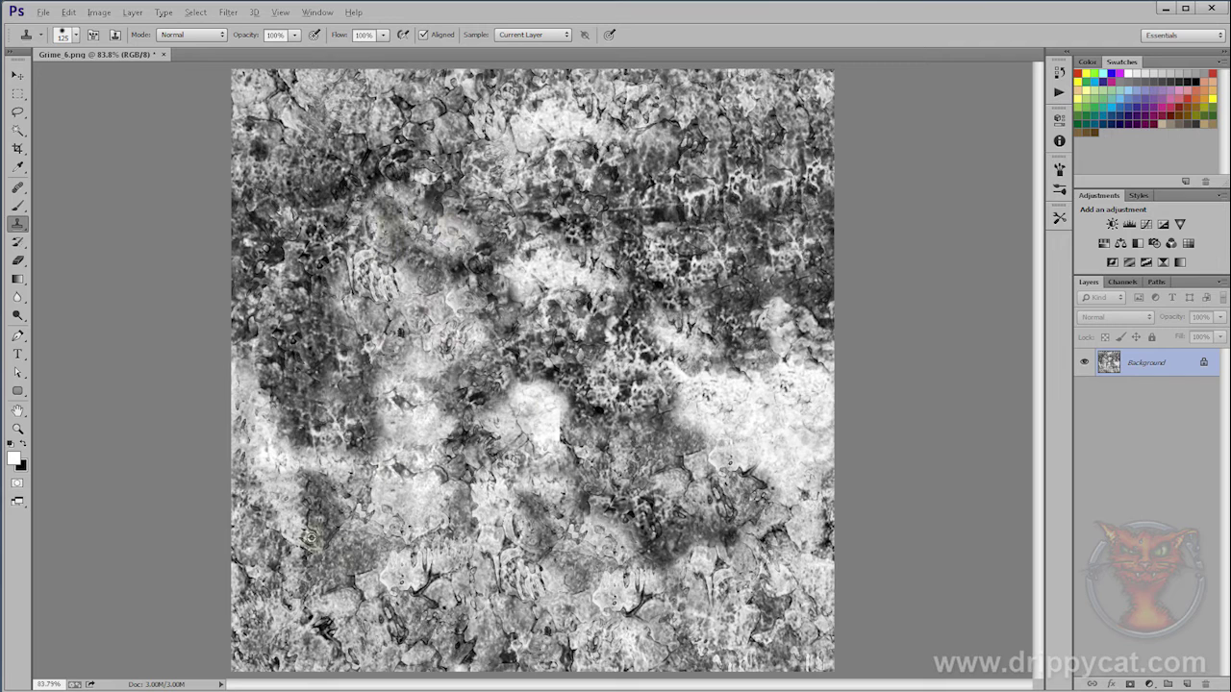
pyautogui.moveTo(731, 168)
pyautogui.mouseDown()
pyautogui.moveTo(673, 187)
pyautogui.moveTo(637, 253)
pyautogui.moveTo(658, 204)
pyautogui.moveTo(550, 315)
pyautogui.mouseUp()
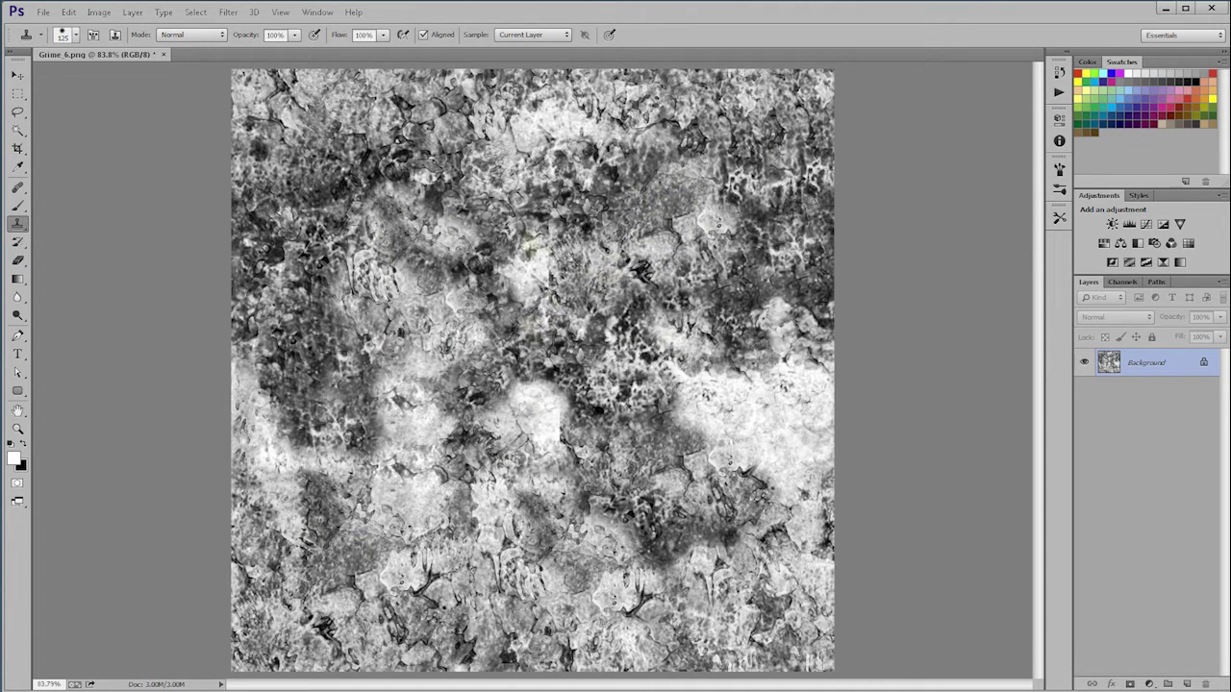
pyautogui.moveTo(575, 310); pyautogui.dragTo(556, 296)
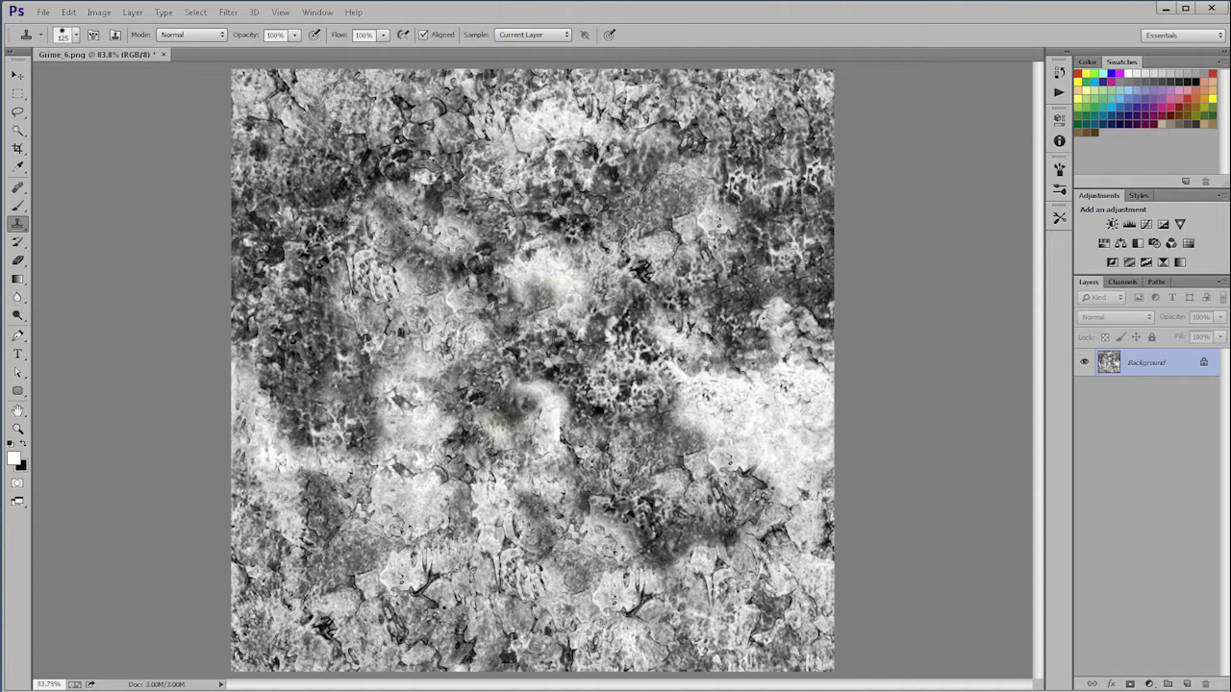
# - Clone over the small patches in the lower middle, then duplicate the Background layer
pyautogui.moveTo(458, 509)
pyautogui.mouseDown()
pyautogui.moveTo(415, 484)
pyautogui.moveTo(427, 490)
pyautogui.moveTo(412, 512)
pyautogui.moveTo(518, 414)
pyautogui.mouseUp()
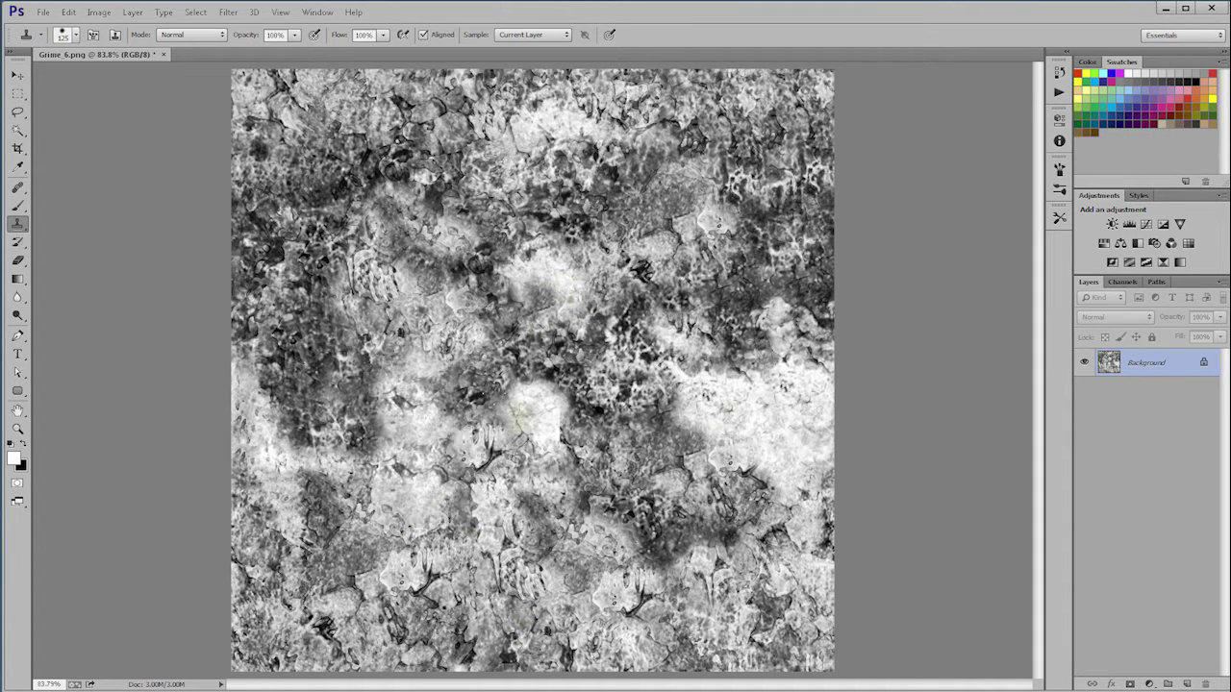
pyautogui.keyDown('alt'); pyautogui.click(328, 511); pyautogui.keyUp('alt')
pyautogui.moveTo(589, 384)
pyautogui.mouseDown()
pyautogui.moveTo(547, 407)
pyautogui.moveTo(543, 446)
pyautogui.moveTo(518, 372)
pyautogui.mouseUp()
pyautogui.moveTo(490, 524); pyautogui.dragTo(460, 541)
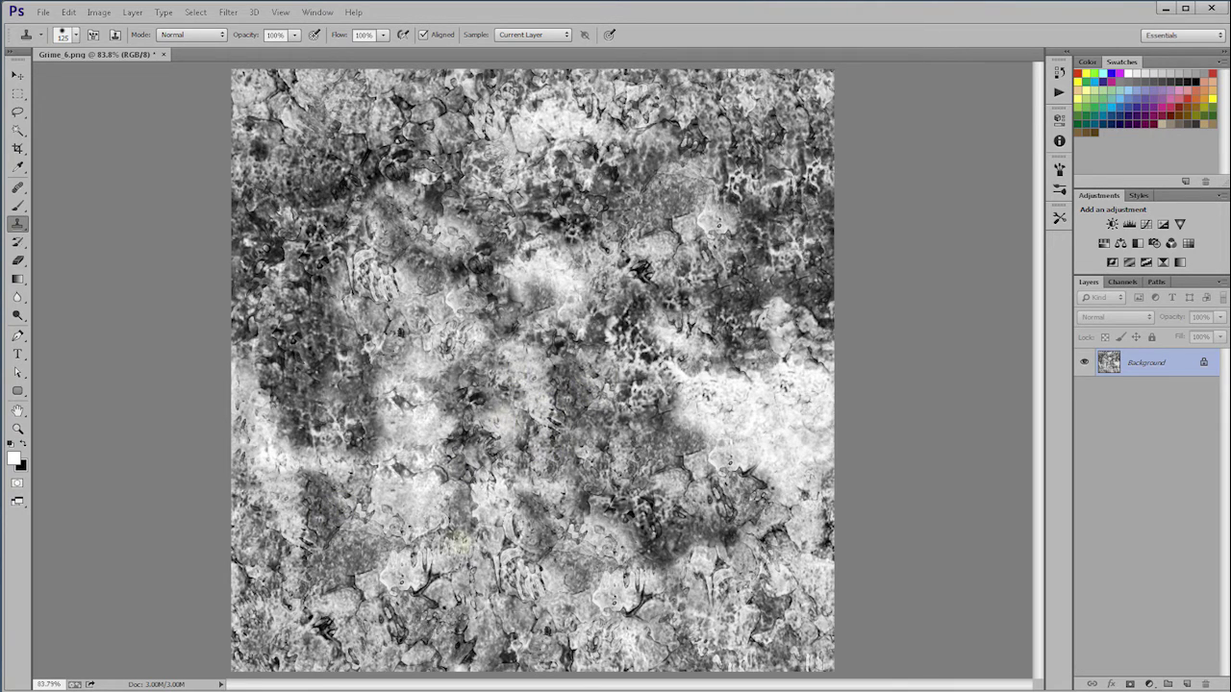
pyautogui.moveTo(556, 498)
pyautogui.mouseDown()
pyautogui.moveTo(516, 529)
pyautogui.moveTo(489, 522)
pyautogui.mouseUp()
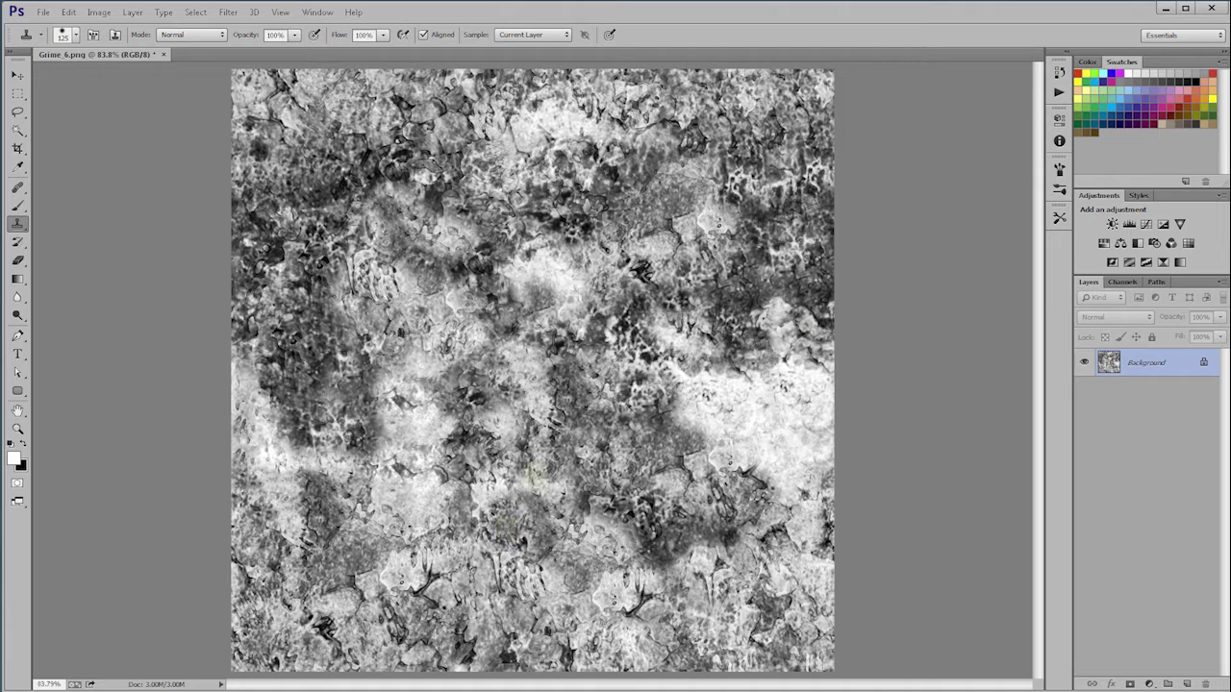
pyautogui.moveTo(529, 510); pyautogui.dragTo(495, 530)
pyautogui.moveTo(1146, 363); pyautogui.dragTo(1188, 683)
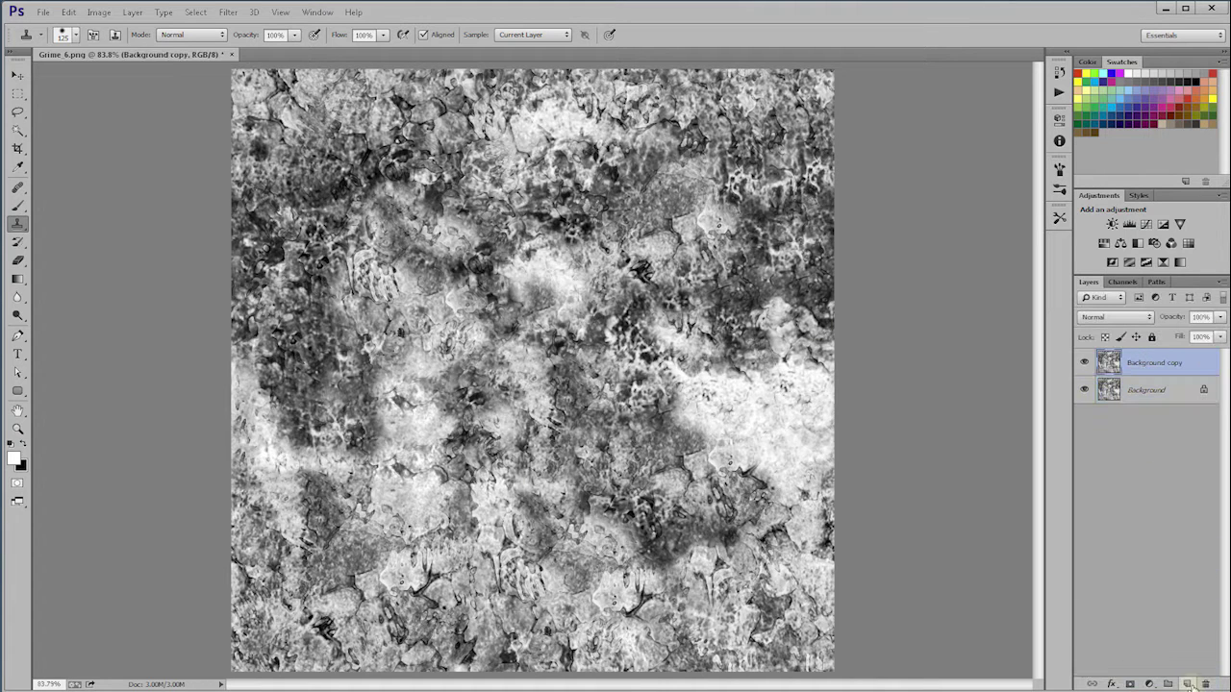
# - Rename the copied layer to 'smaller', correcting the initial typo
pyautogui.doubleClick(1153, 364)
pyautogui.write('t')
pyautogui.press('Return')
pyautogui.doubleClick(1140, 363)
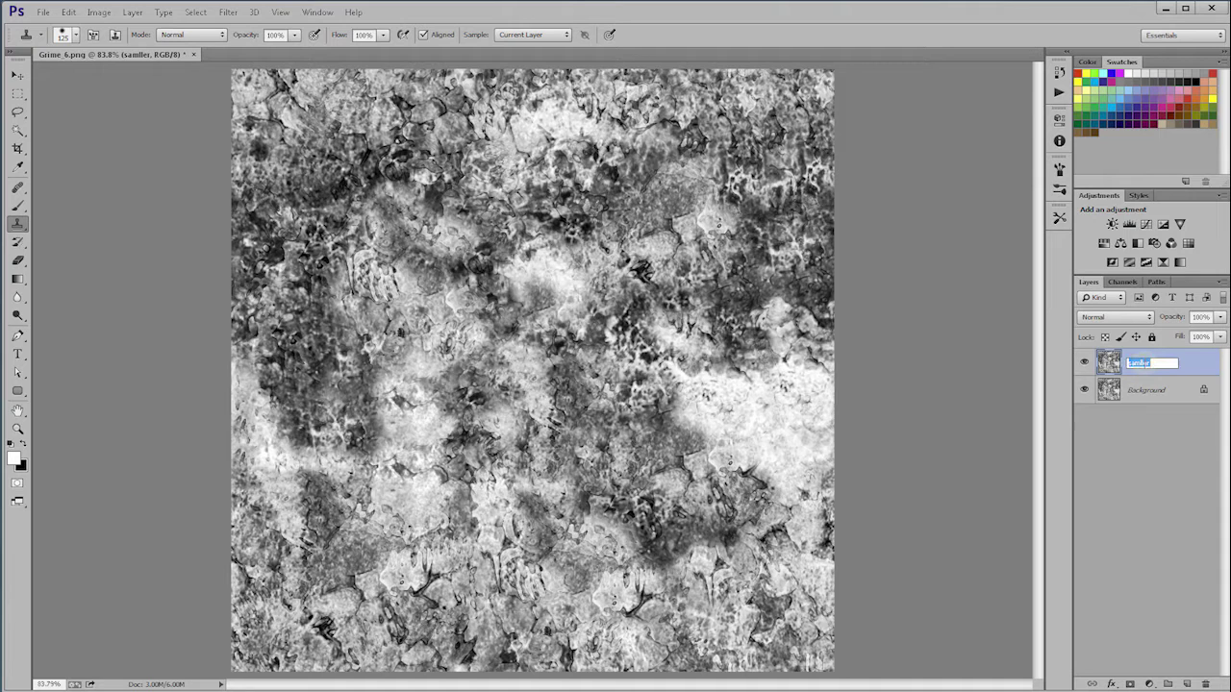
pyautogui.write('smaller')
pyautogui.press('Return')
# - Free-transform the 'smaller' layer to W 51% and H 50% in the lower-left quarter
pyautogui.hotkey('ctrl', 't')
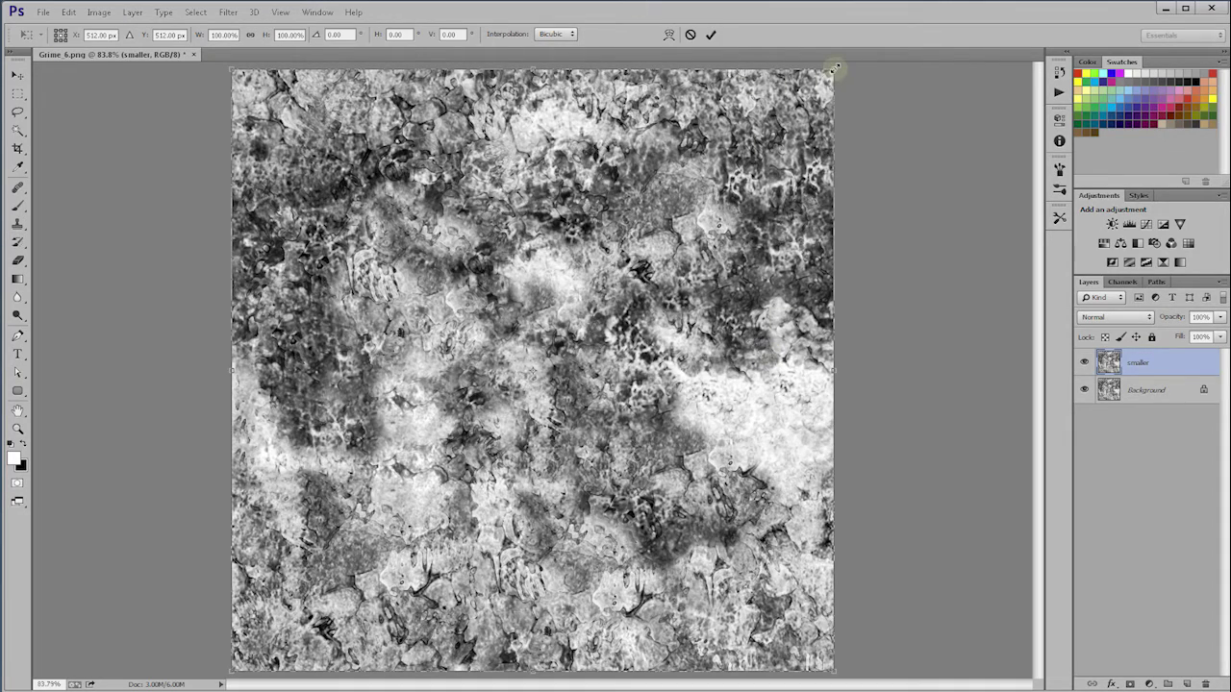
pyautogui.moveTo(834, 68); pyautogui.dragTo(535, 360)
pyautogui.click(200, 37)
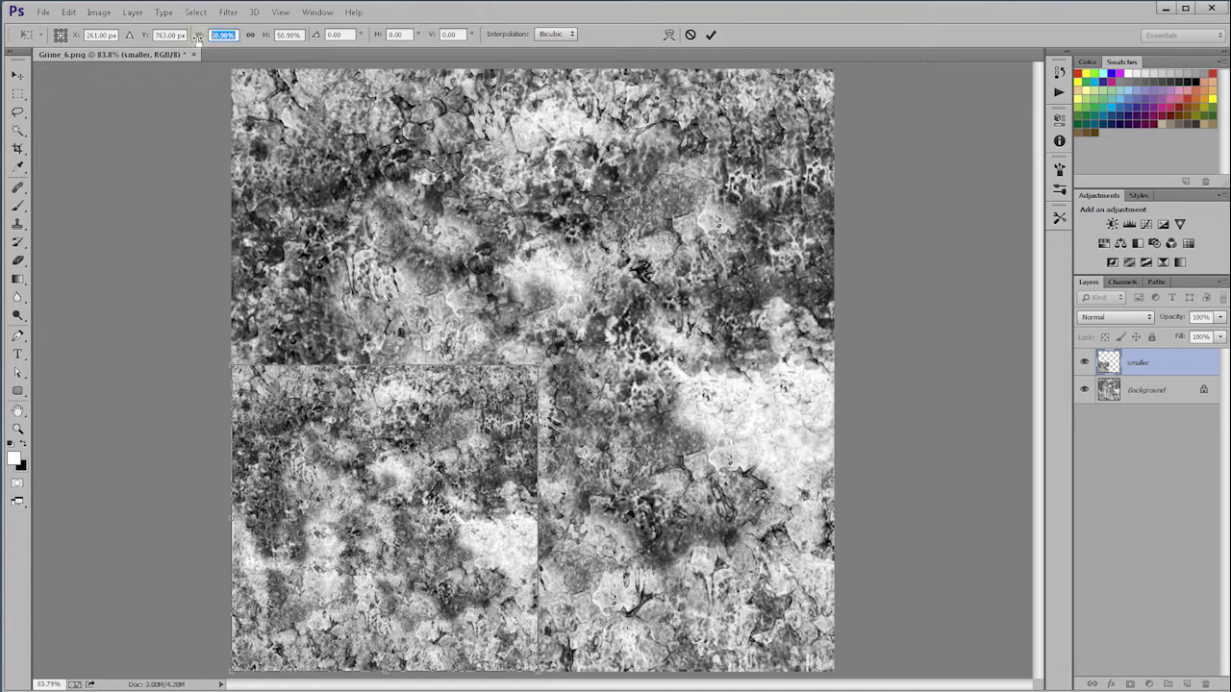
pyautogui.write('51')
pyautogui.press('Return')
pyautogui.press('Tab')
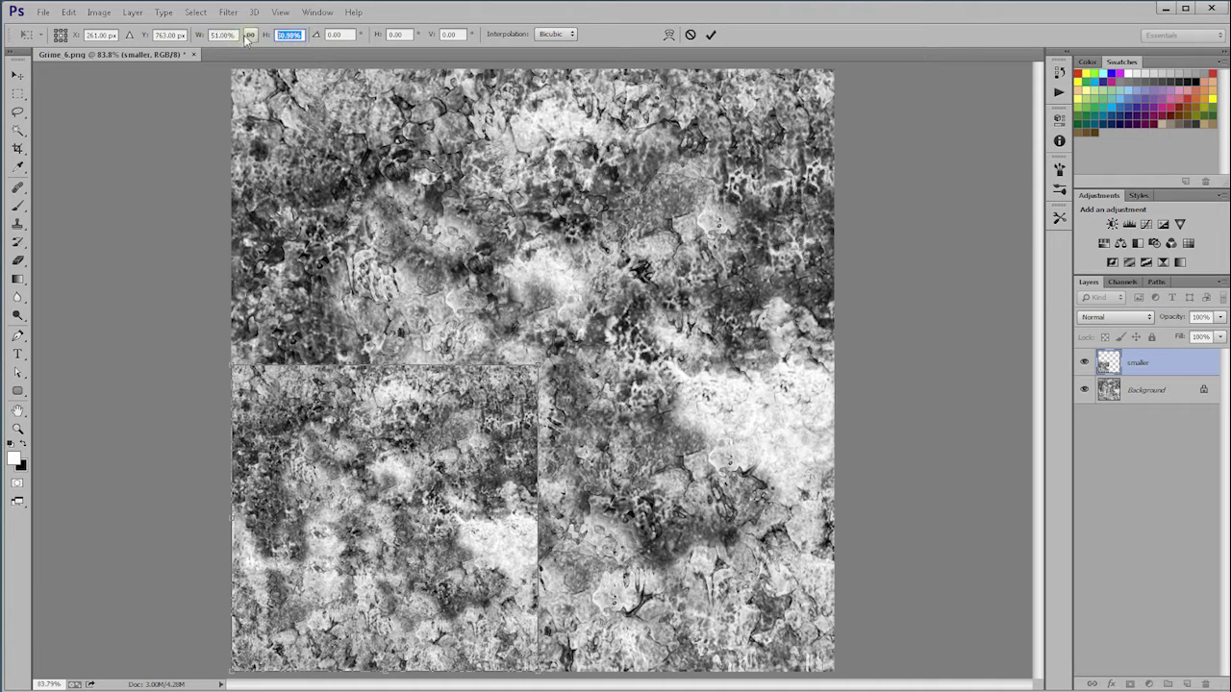
pyautogui.write('50')
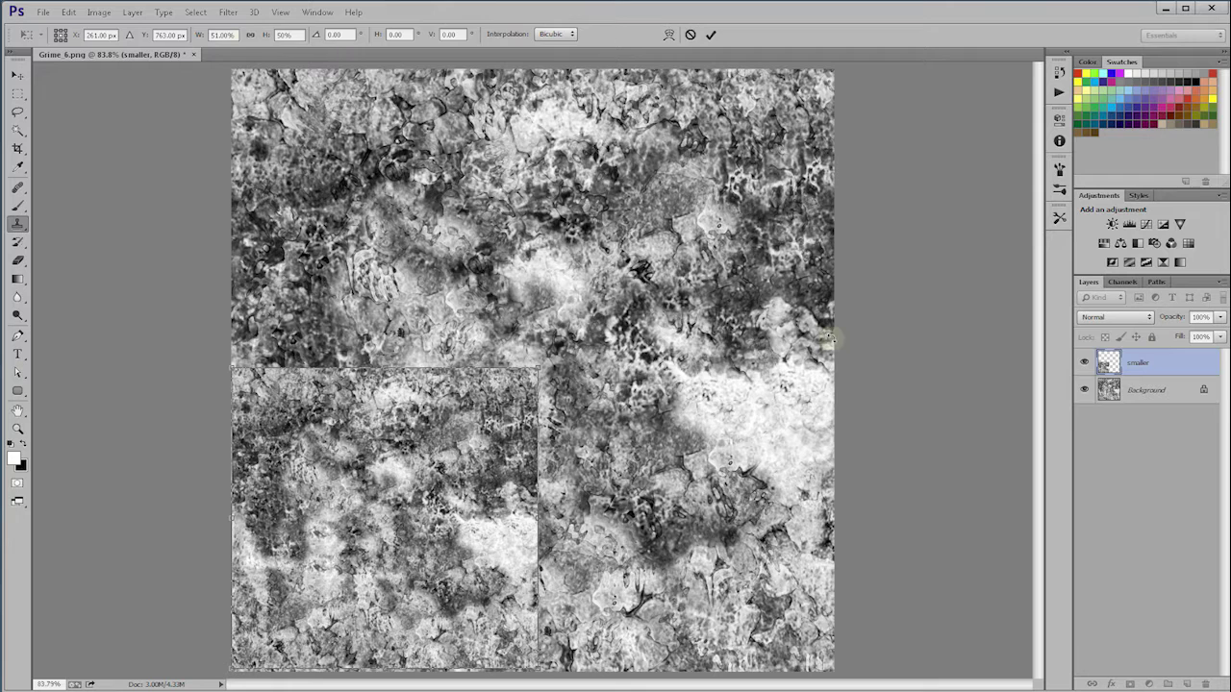
pyautogui.press('Return')
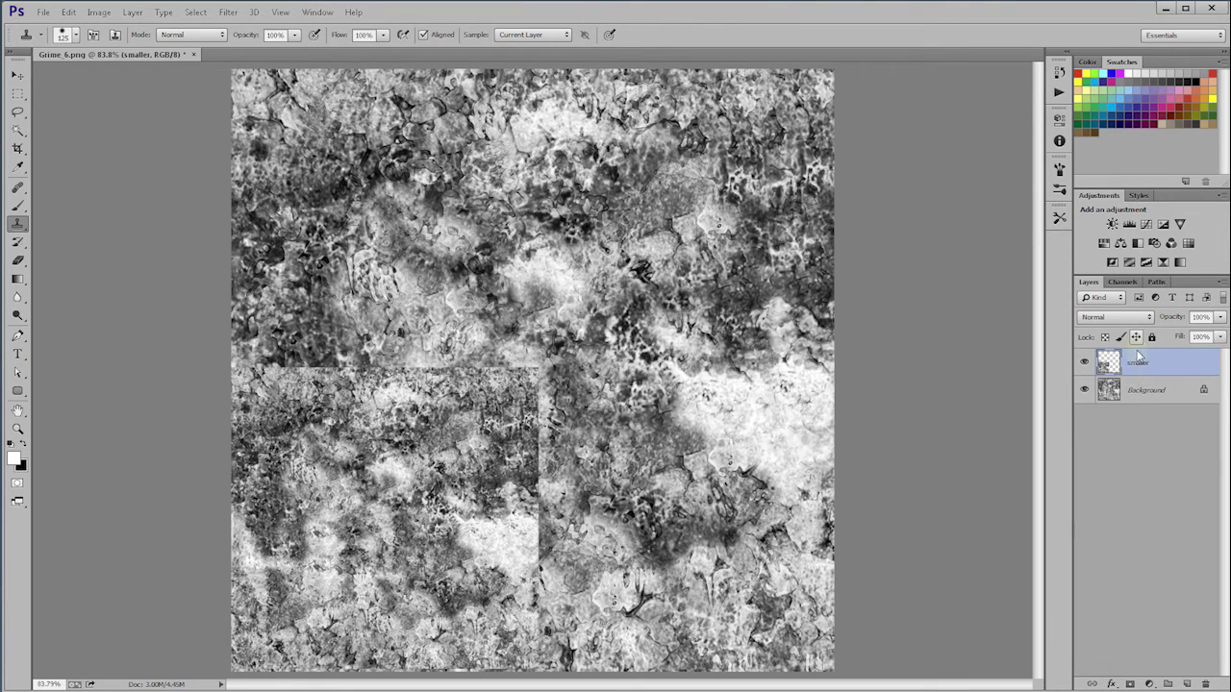
# - Duplicate the 'smaller' layer upward and merge it, then copy those tiles onto the right half
pyautogui.moveTo(1138, 363); pyautogui.dragTo(1184, 683)
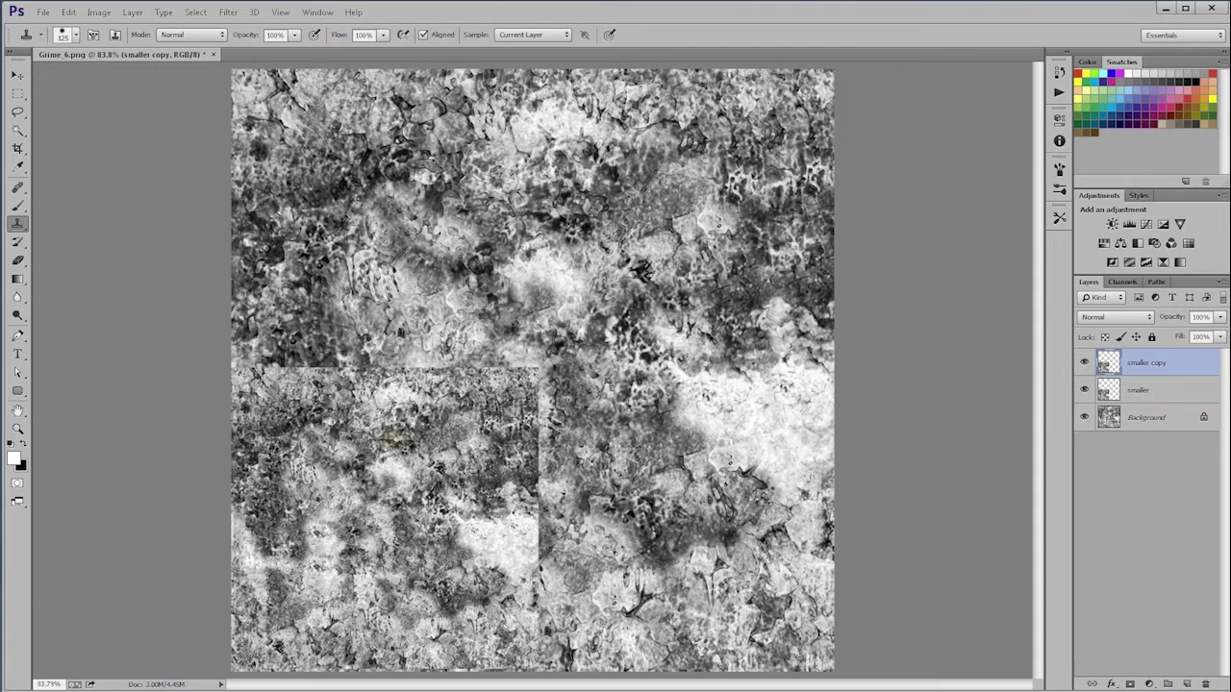
pyautogui.click(18, 76)
pyautogui.moveTo(394, 538); pyautogui.dragTo(404, 231)
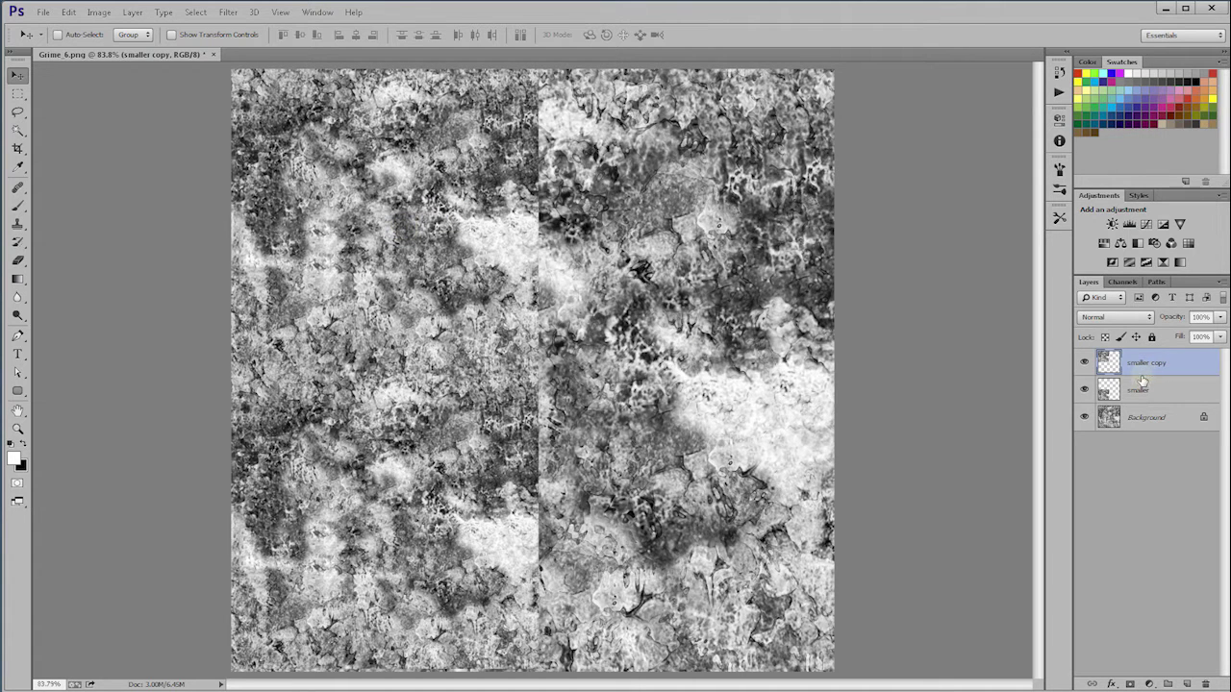
pyautogui.hotkey('ctrl', 'e')
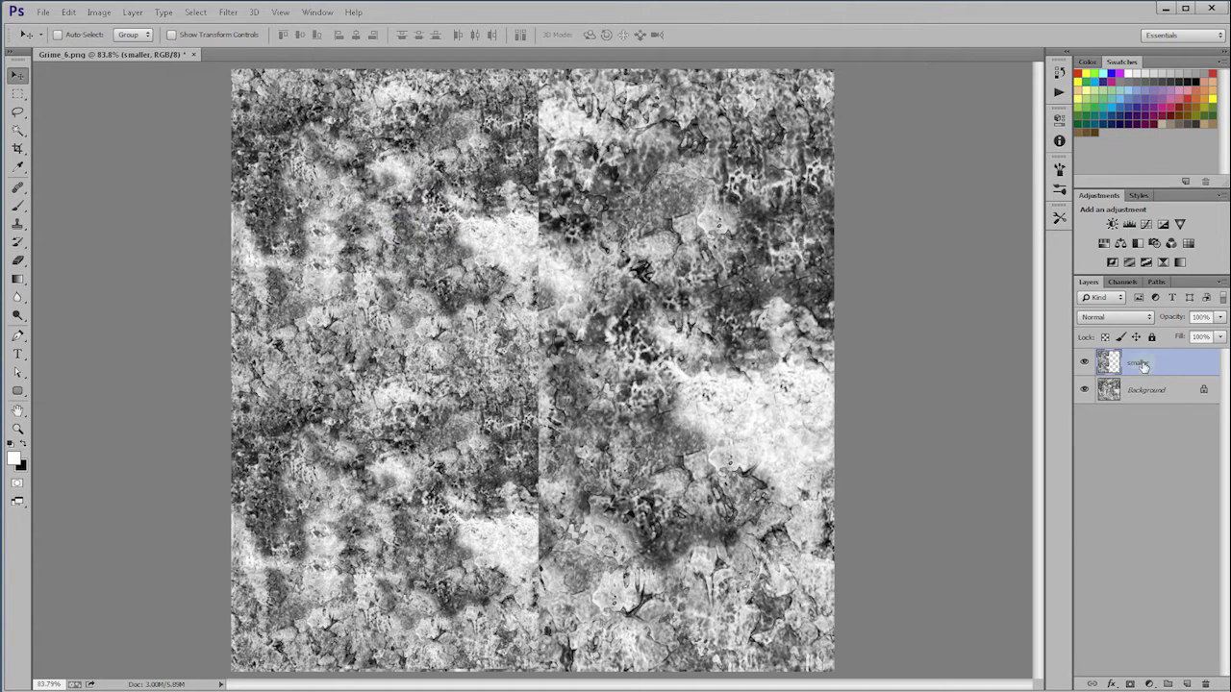
pyautogui.moveTo(1142, 364); pyautogui.dragTo(1186, 683)
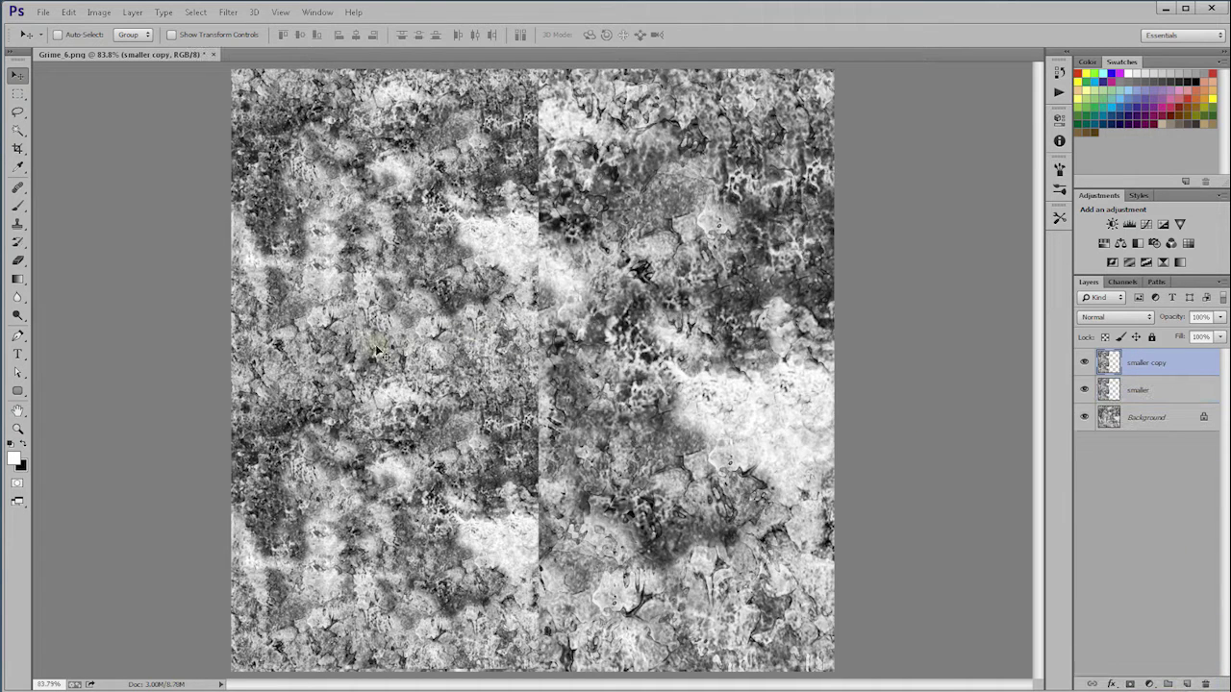
pyautogui.moveTo(342, 349); pyautogui.dragTo(650, 362)
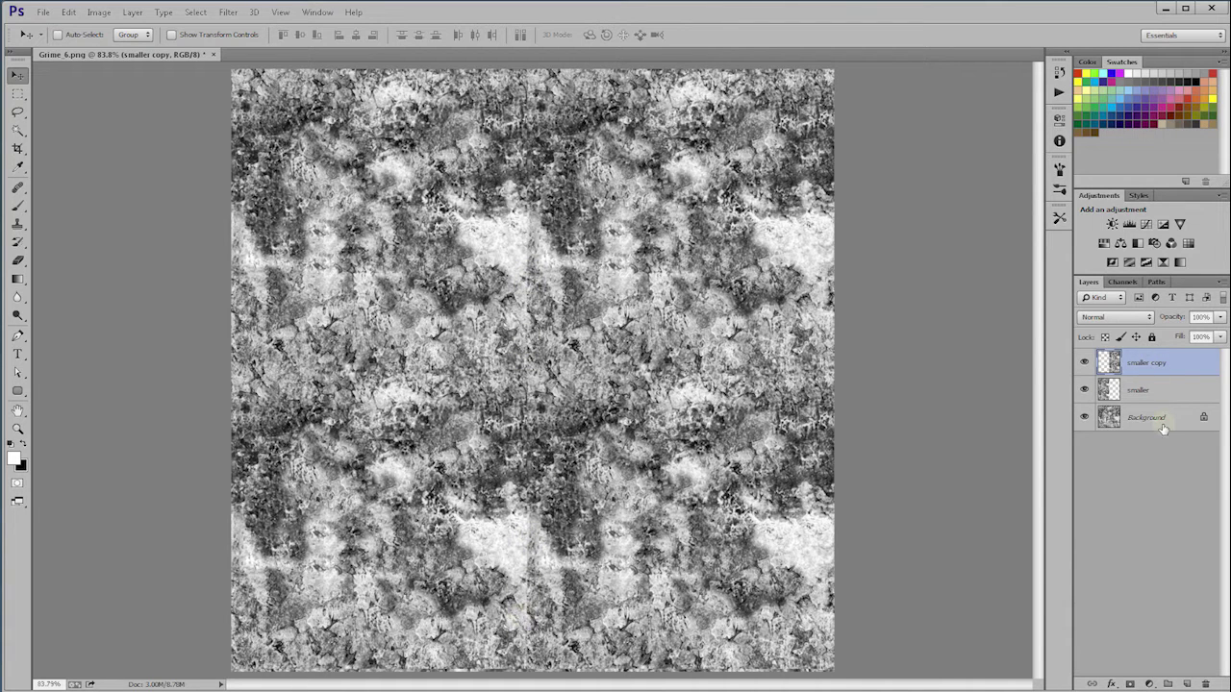
# - Delete both tiling preview layers and reapply the Offset filter
pyautogui.keyDown('shift'); pyautogui.click(1149, 392); pyautogui.keyUp('shift')
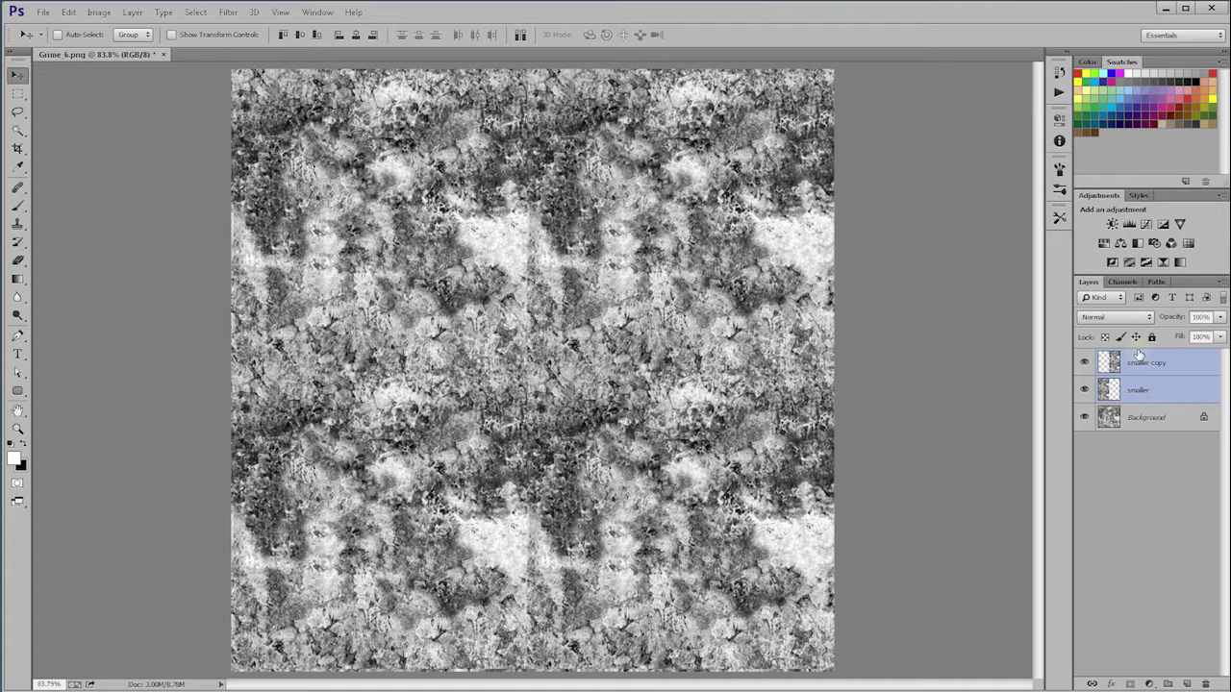
pyautogui.moveTo(1138, 356); pyautogui.dragTo(1205, 684)
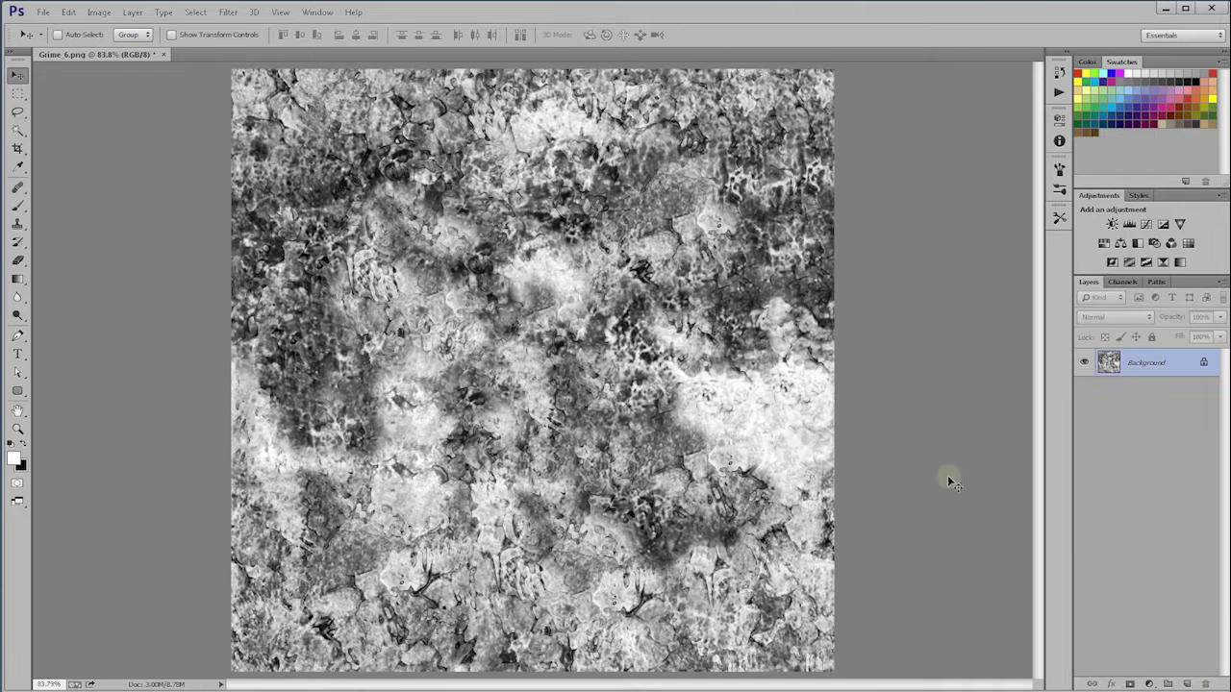
pyautogui.hotkey('ctrl', 'f')
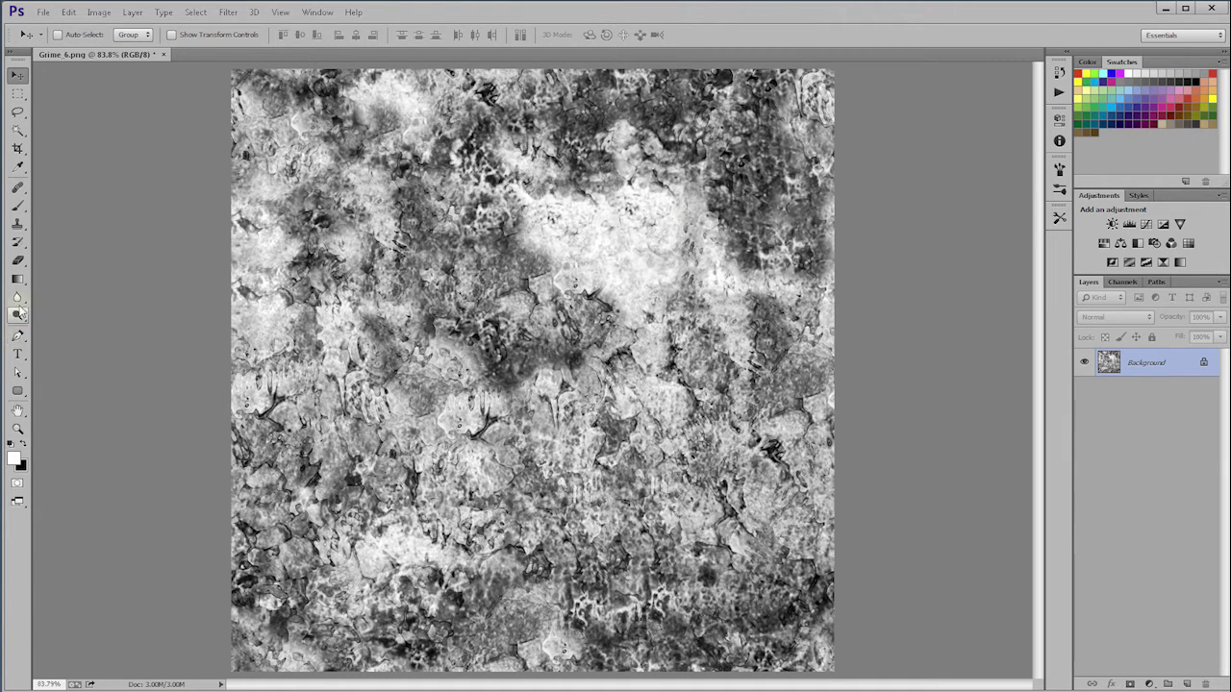
# - Clone Stamp over the dark blotches in the upper right, upper centre and lower centre
pyautogui.click(17, 223)
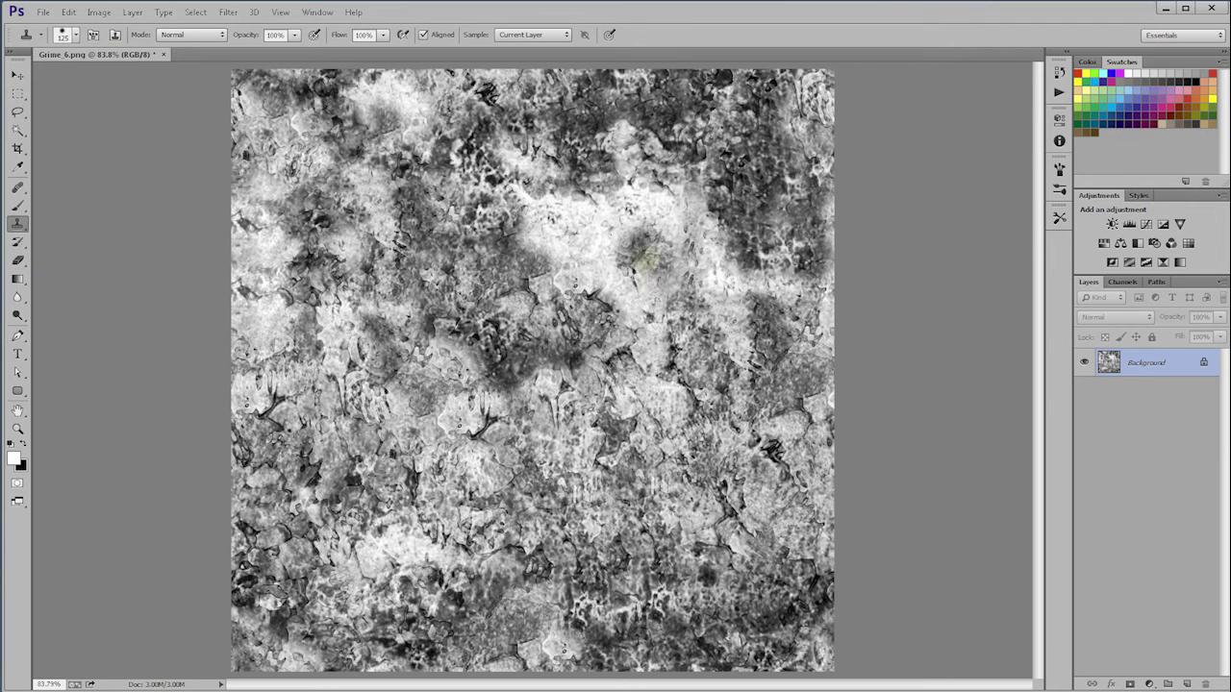
pyautogui.click(644, 253)
pyautogui.moveTo(688, 258); pyautogui.dragTo(687, 211)
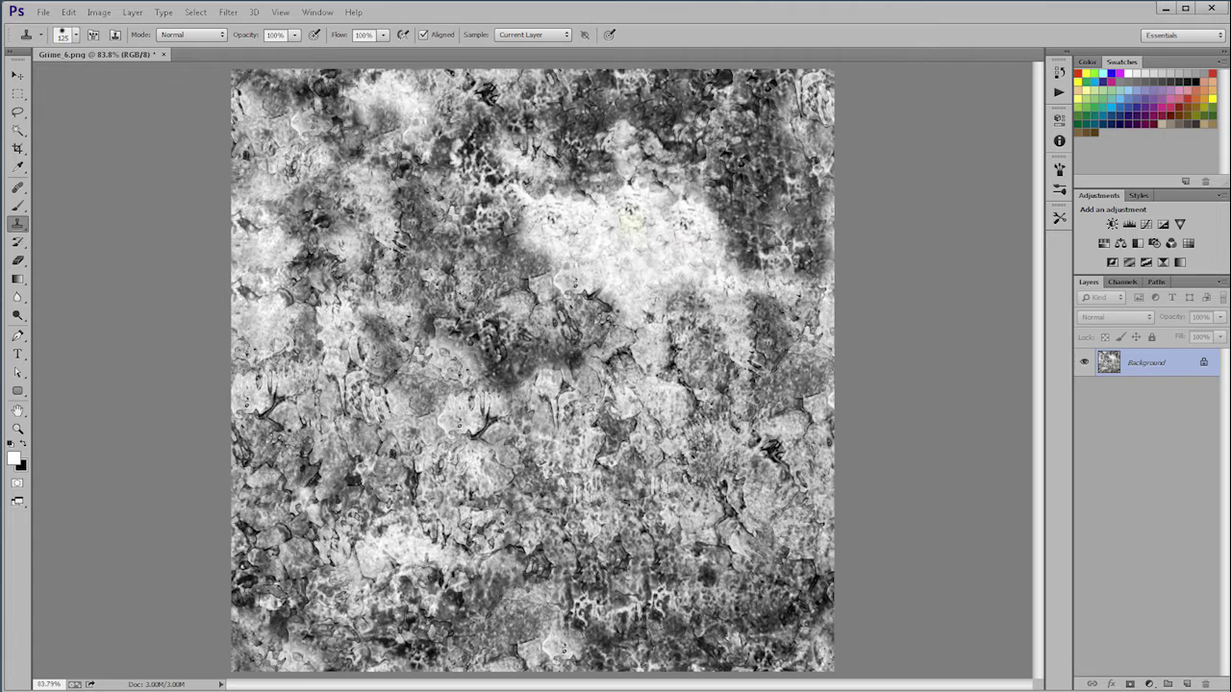
pyautogui.click(632, 220)
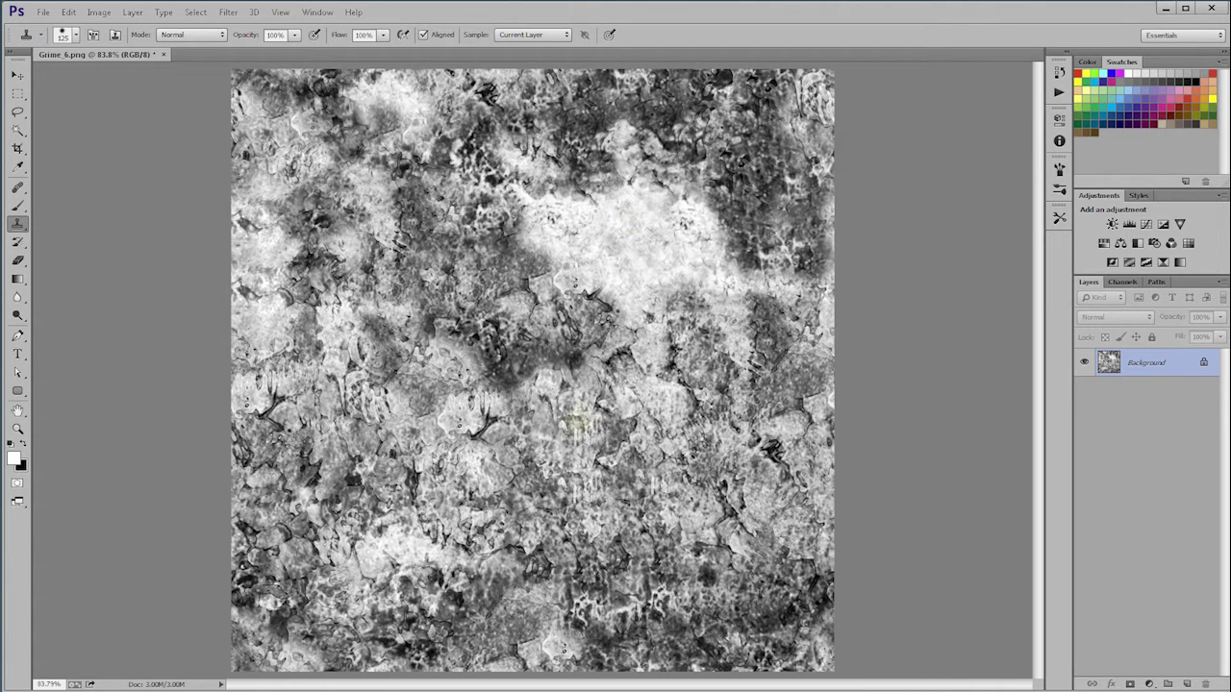
pyautogui.click(577, 423)
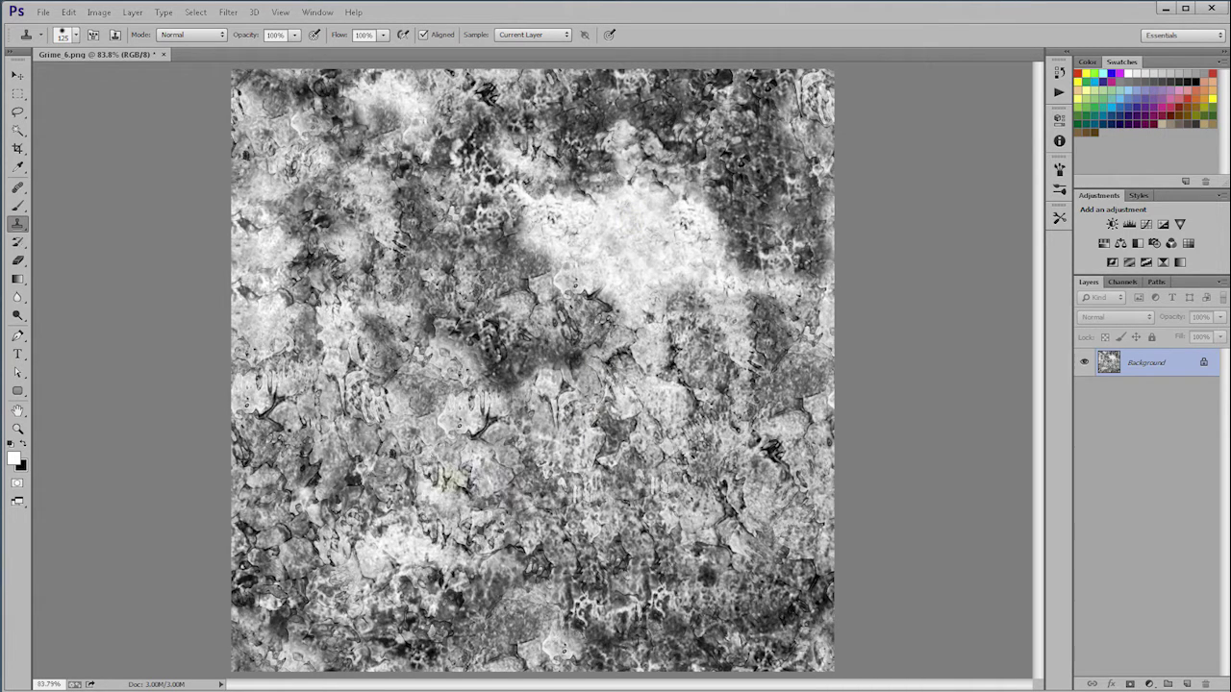
pyautogui.click(385, 503)
# - Apply Levels with input values 14, 0.80 and 252 to boost the grime's contrast
pyautogui.hotkey('ctrl', 'l')
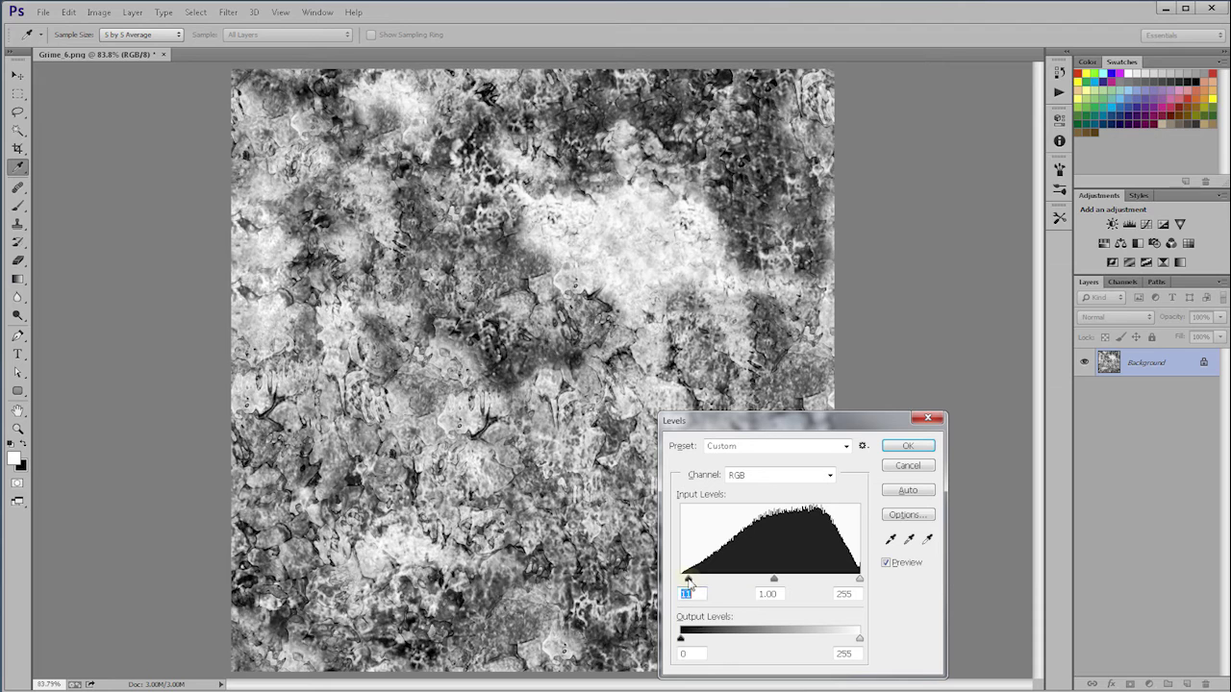
pyautogui.moveTo(780, 582); pyautogui.dragTo(787, 584)
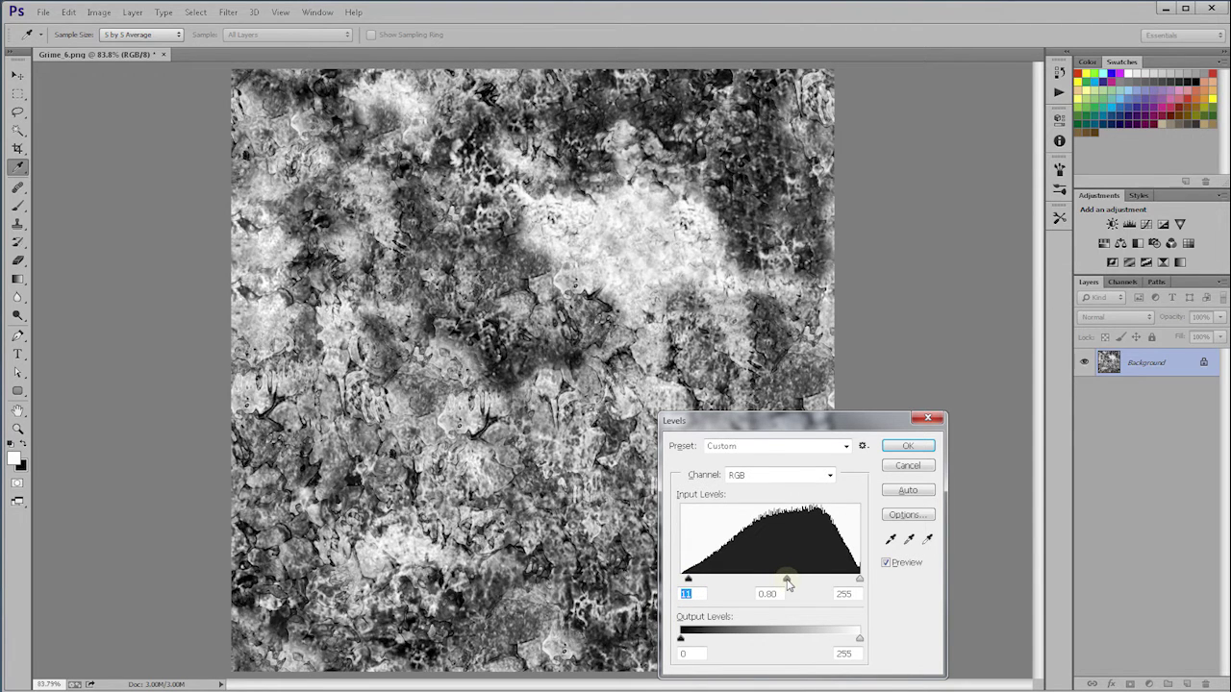
pyautogui.click(787, 581)
pyautogui.press('Tab')
pyautogui.click(909, 446)
pyautogui.press('s')
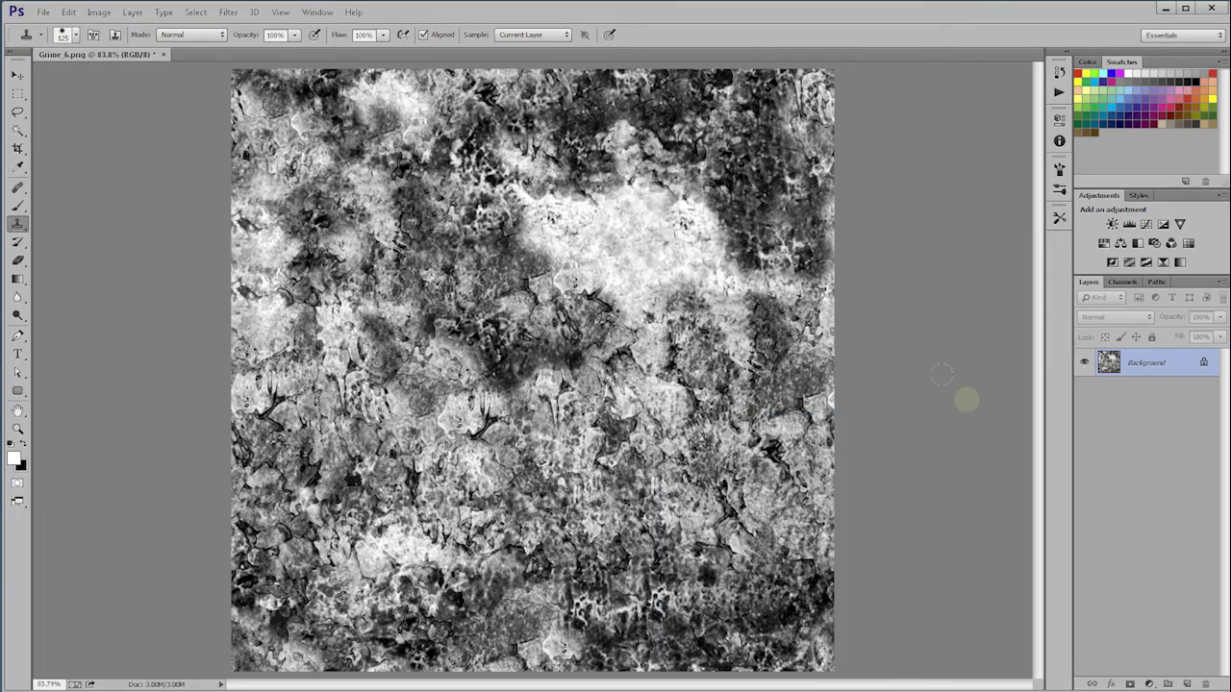